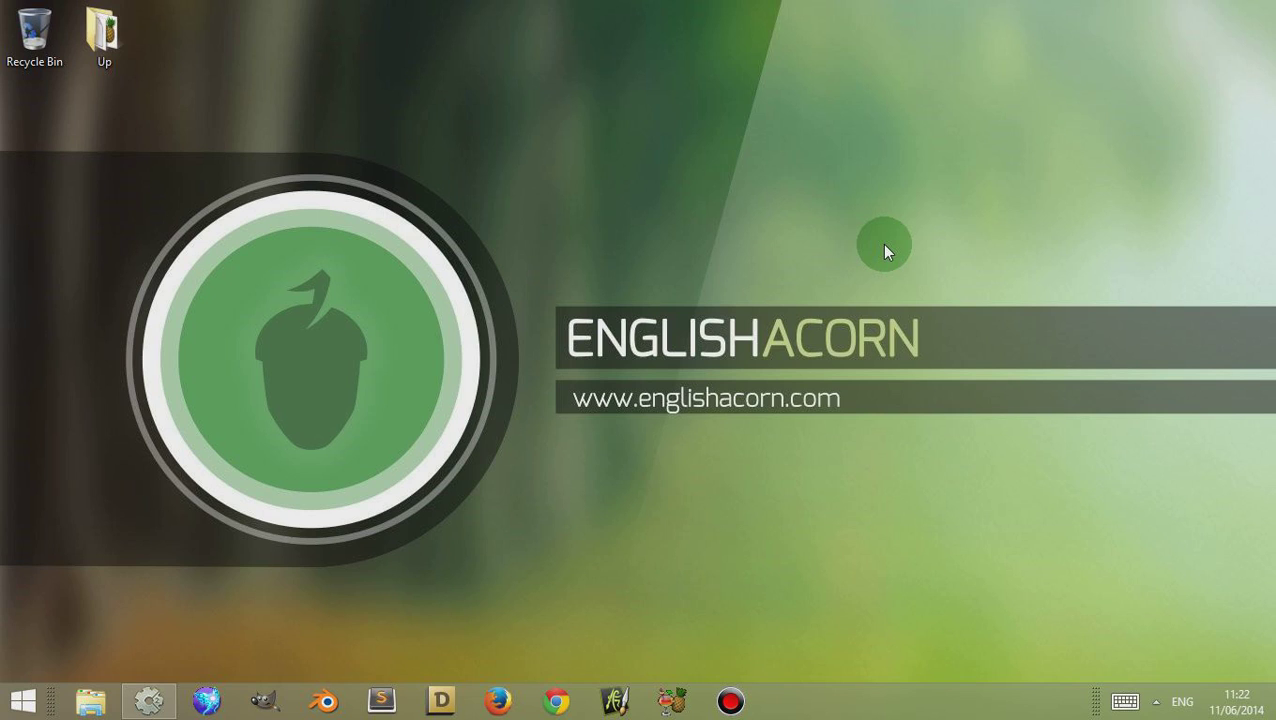
# Restore the Construct 2 window from the taskbar to show its Start page.
pyautogui.click(149, 698)
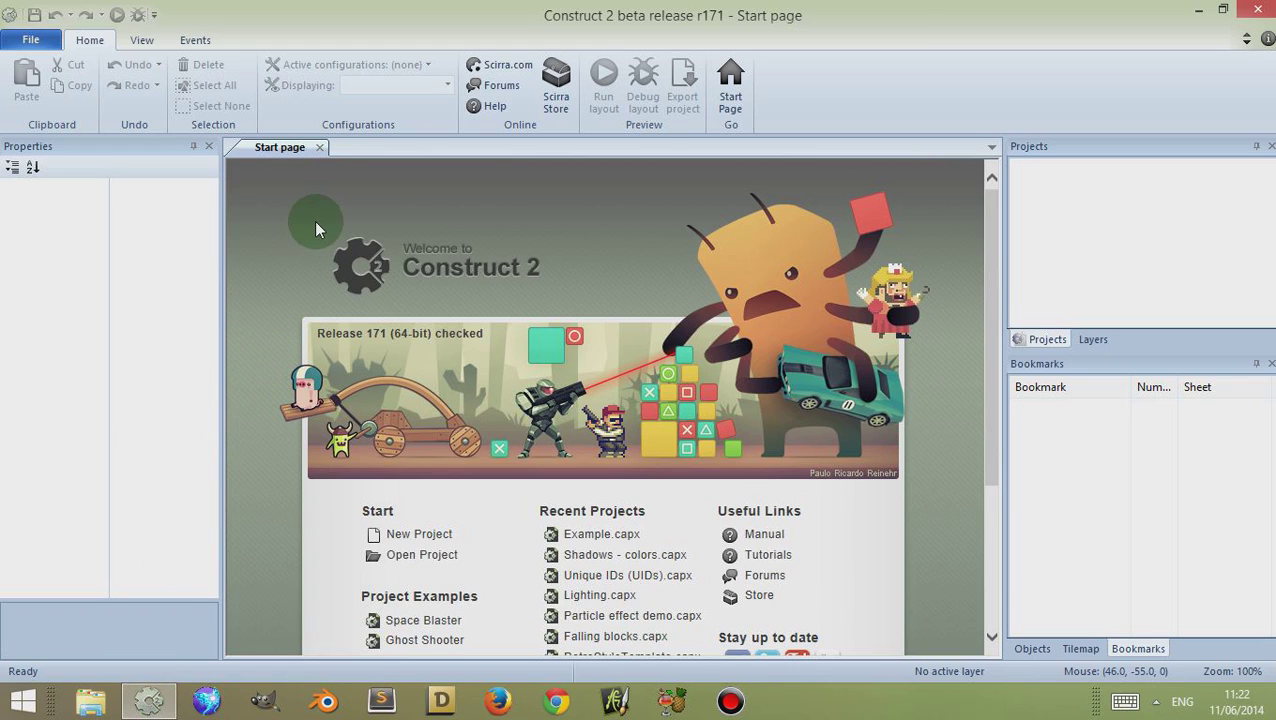
# Close the Start page and create a new empty project.
pyautogui.click(319, 148)
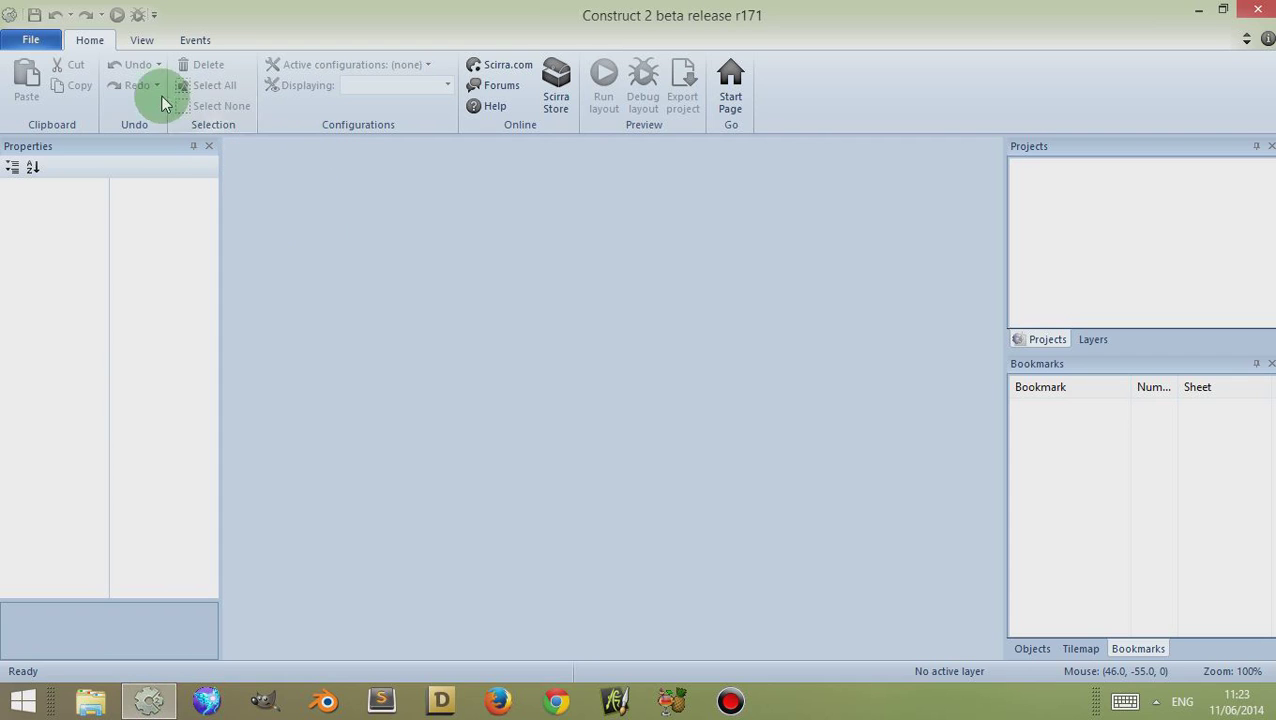
pyautogui.click(31, 40)
pyautogui.click(37, 78)
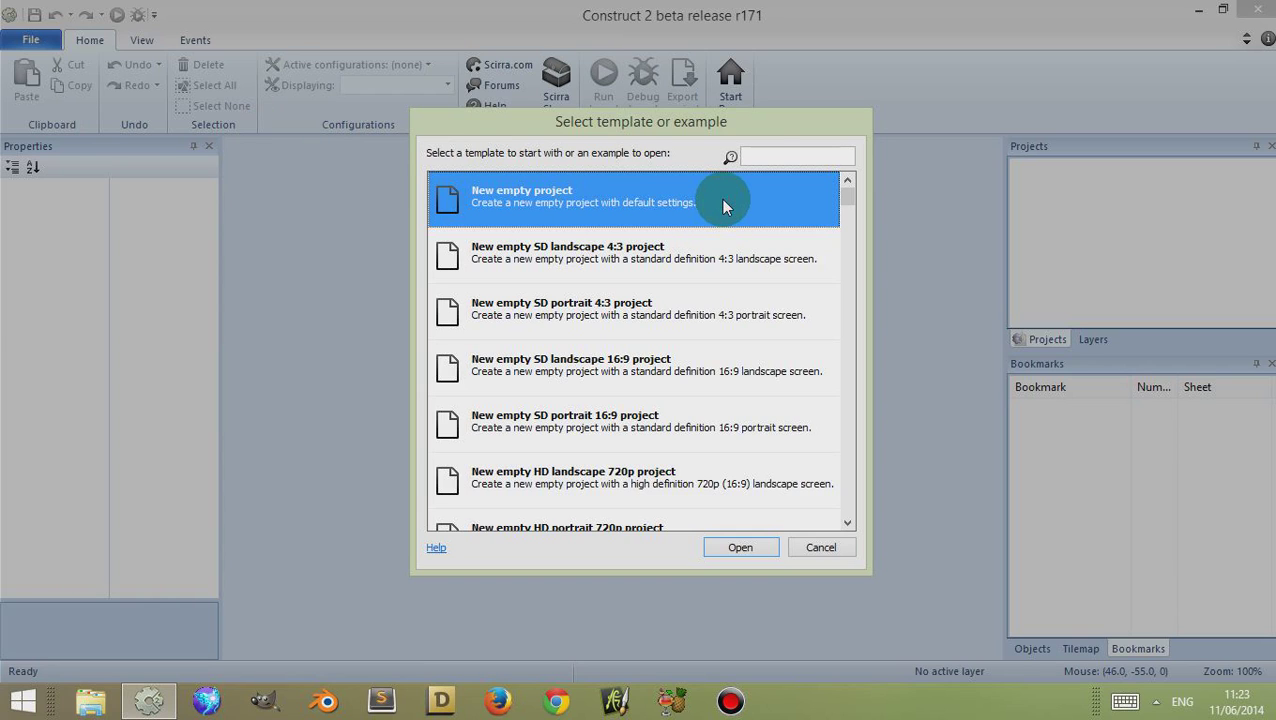
pyautogui.click(726, 540)
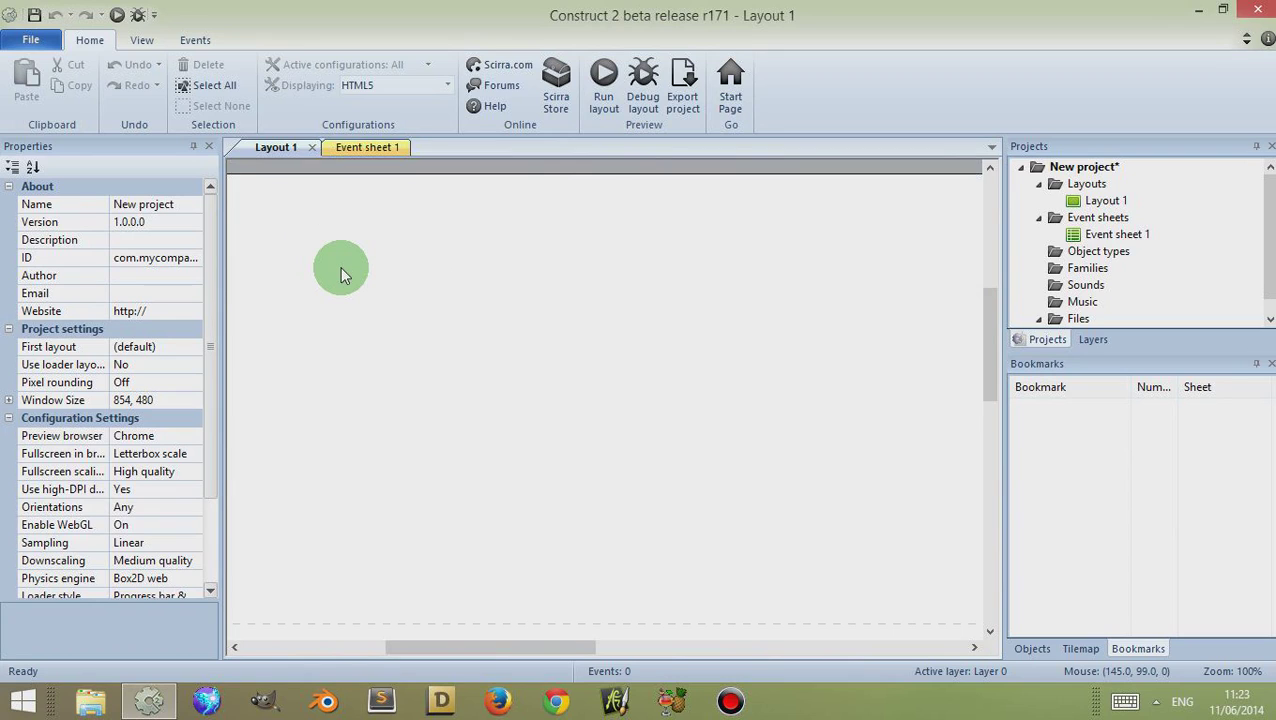
# Zoom out and pan Layout 1, then bring up the list of object types to insert.
pyautogui.moveTo(340, 266); pyautogui.dragTo(632, 308, button='middle')
pyautogui.moveTo(990, 310)
pyautogui.mouseDown()
pyautogui.moveTo(1003, 417)
pyautogui.moveTo(1012, 264)
pyautogui.moveTo(1004, 326)
pyautogui.mouseUp()
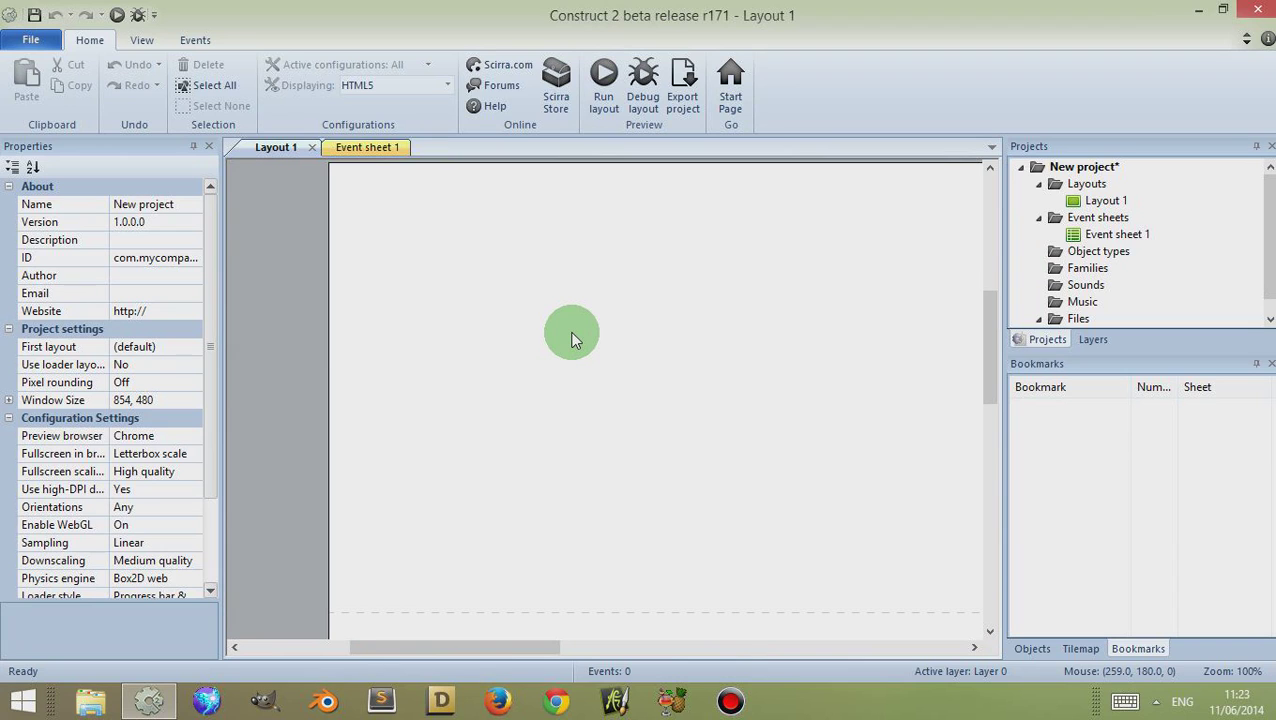
pyautogui.keyDown('ctrl'); pyautogui.scroll(-5, 571, 340); pyautogui.keyUp('ctrl')
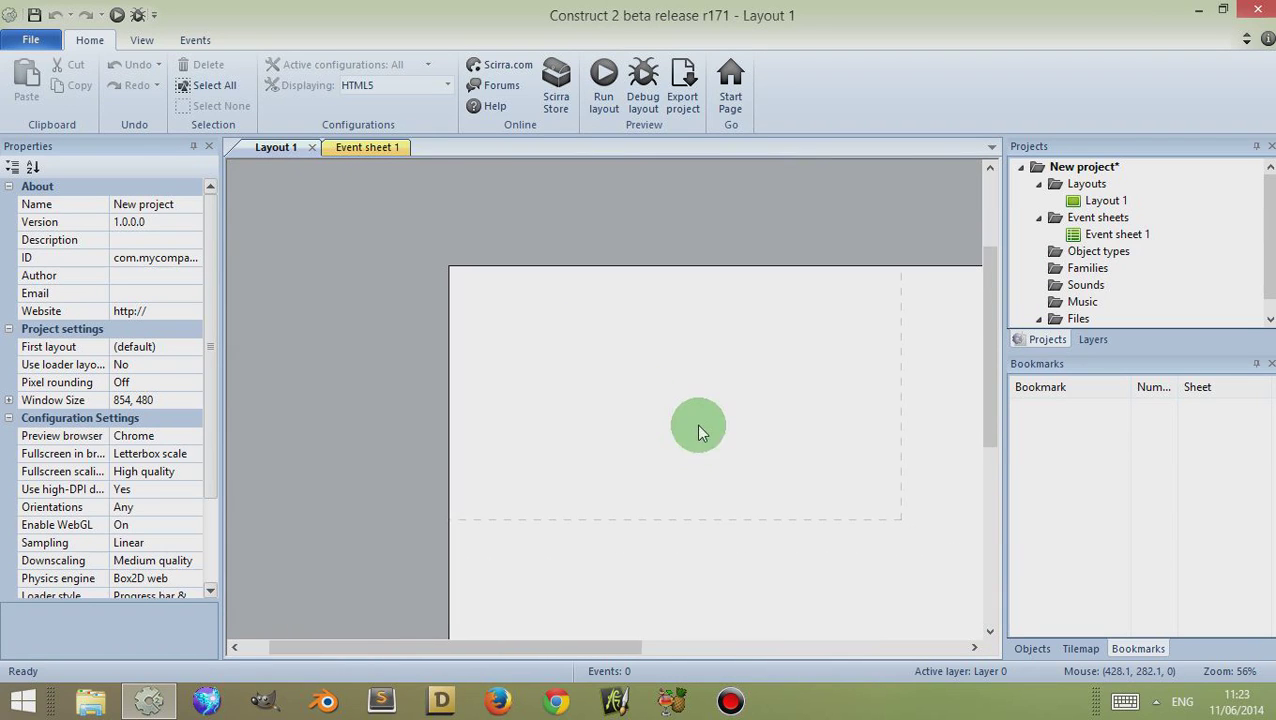
pyautogui.moveTo(698, 430); pyautogui.dragTo(562, 378, button='middle')
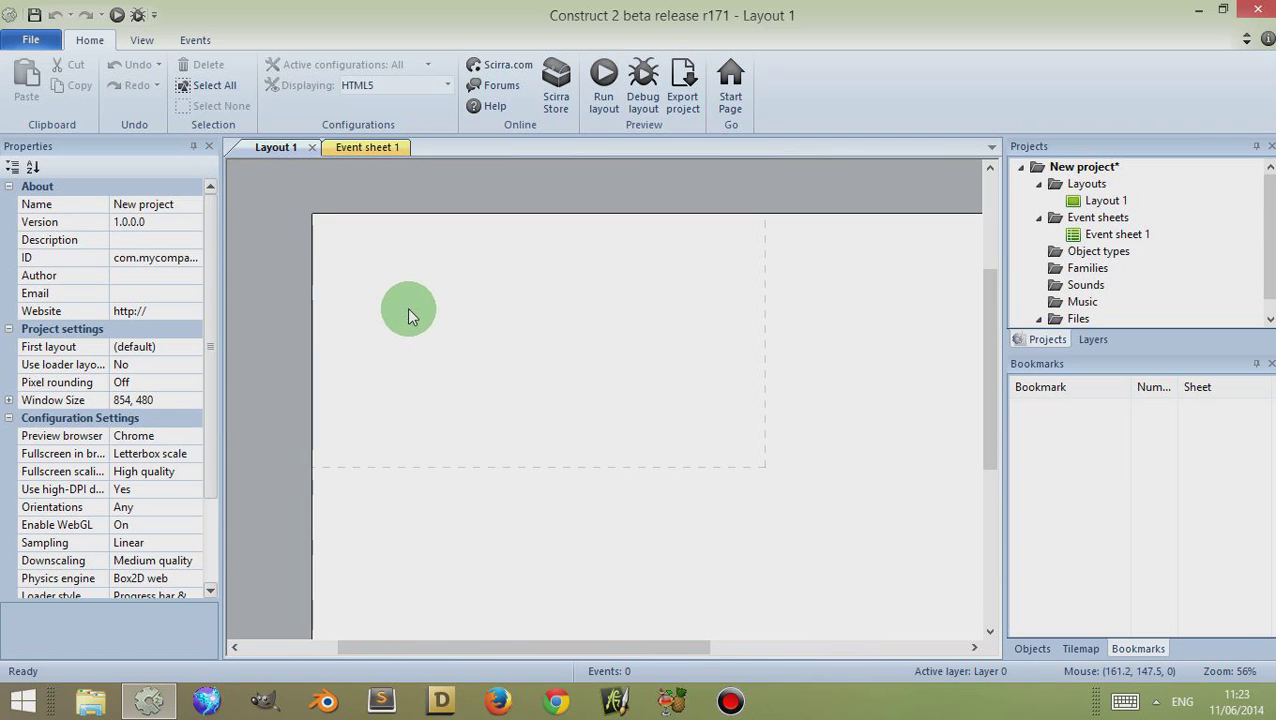
pyautogui.doubleClick(377, 286)
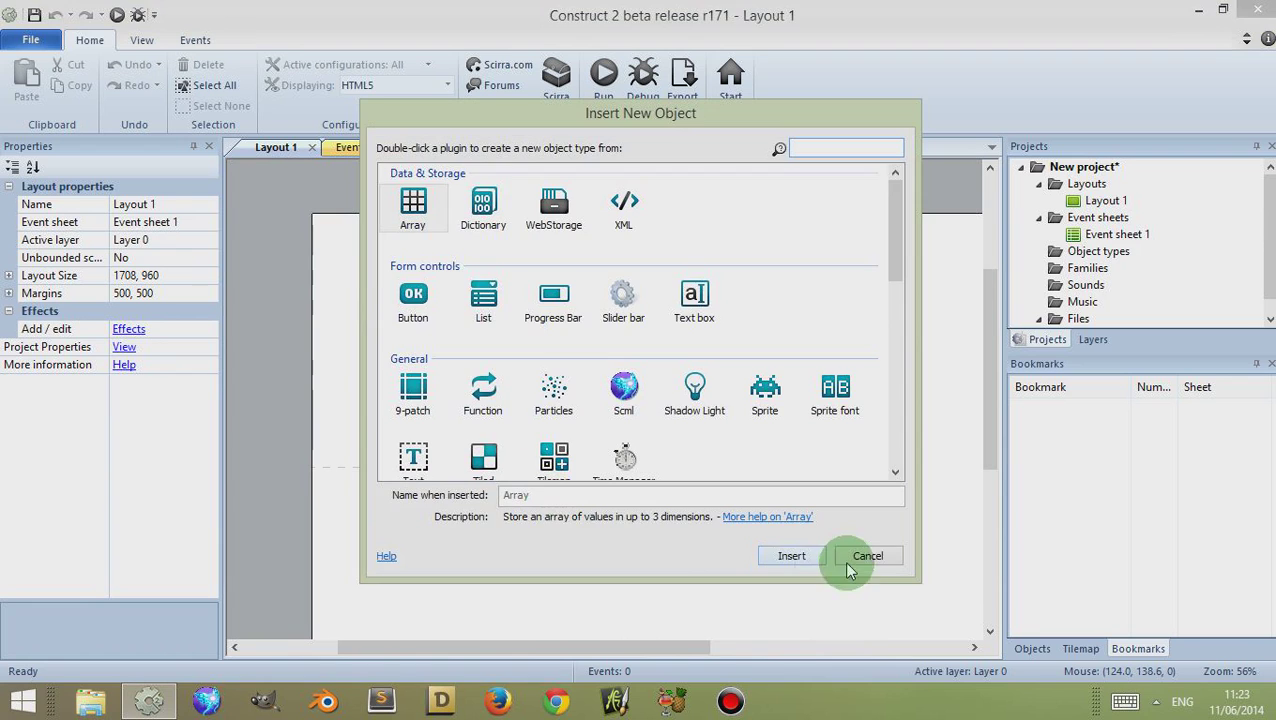
# Insert a new Sprite object and place it near the layout's top-left corner.
pyautogui.click(860, 556)
pyautogui.rightClick(390, 318)
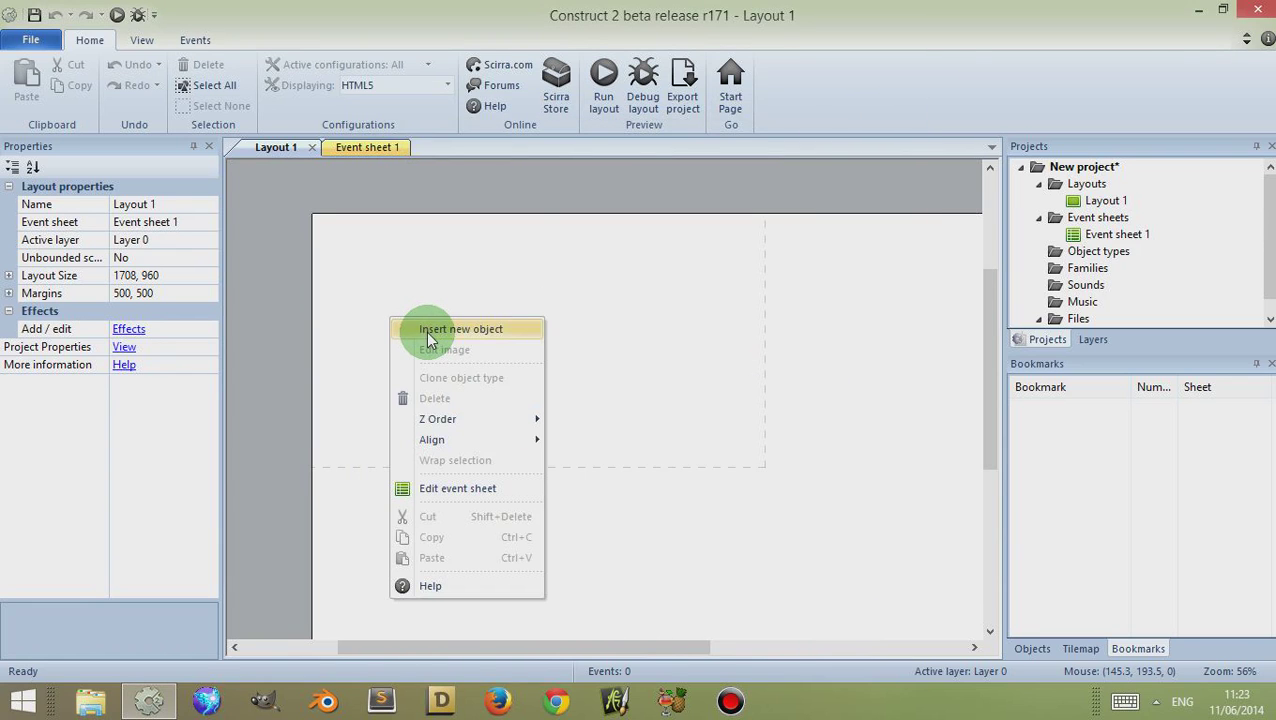
pyautogui.click(428, 334)
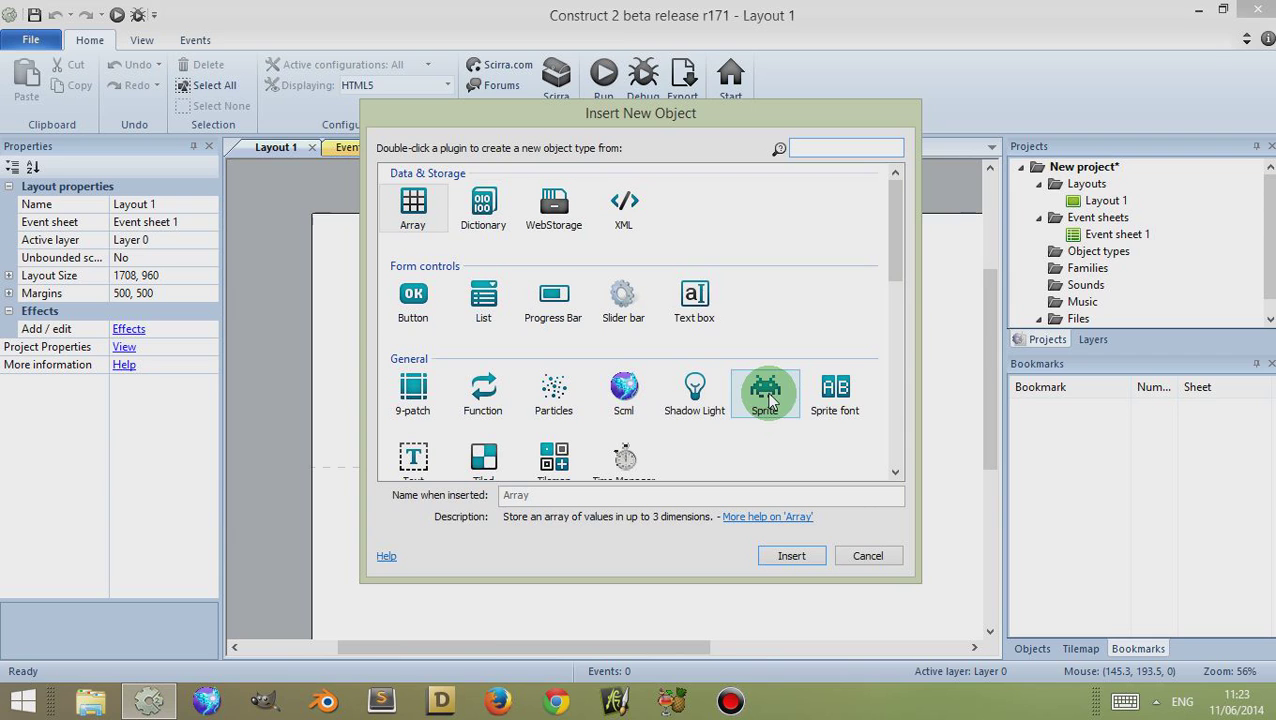
pyautogui.click(768, 398)
pyautogui.click(791, 556)
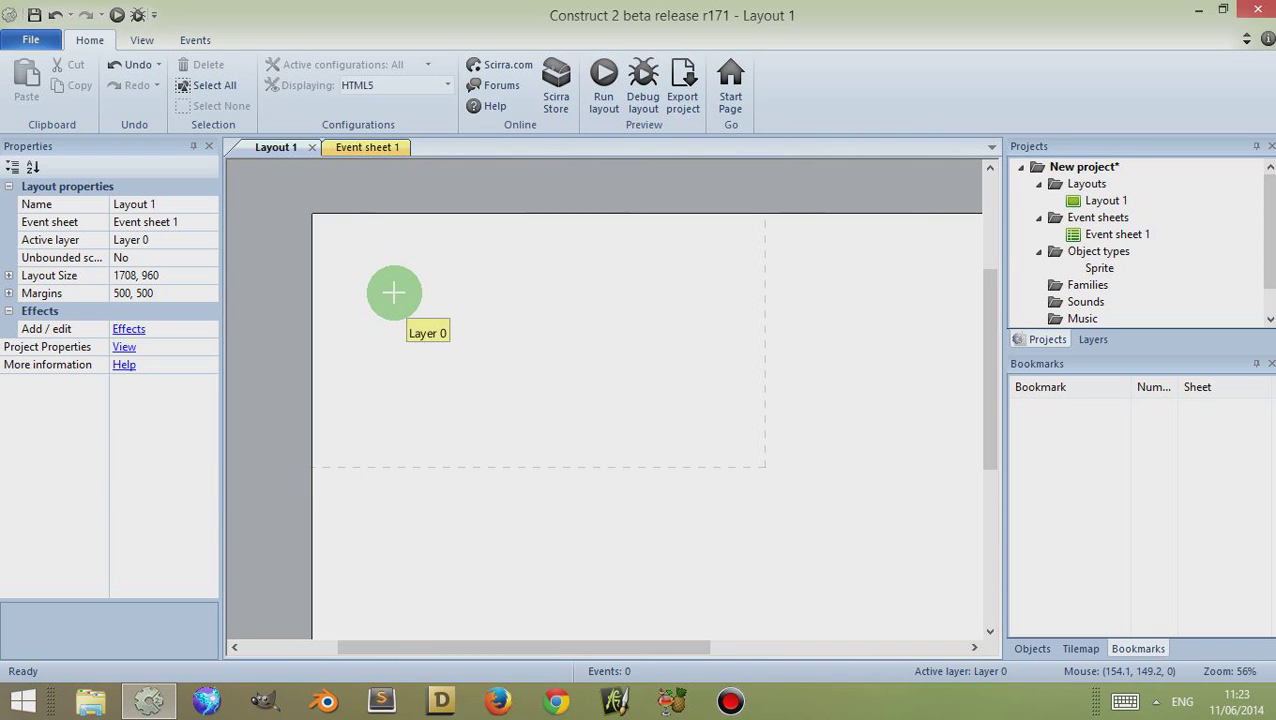
pyautogui.click(392, 290)
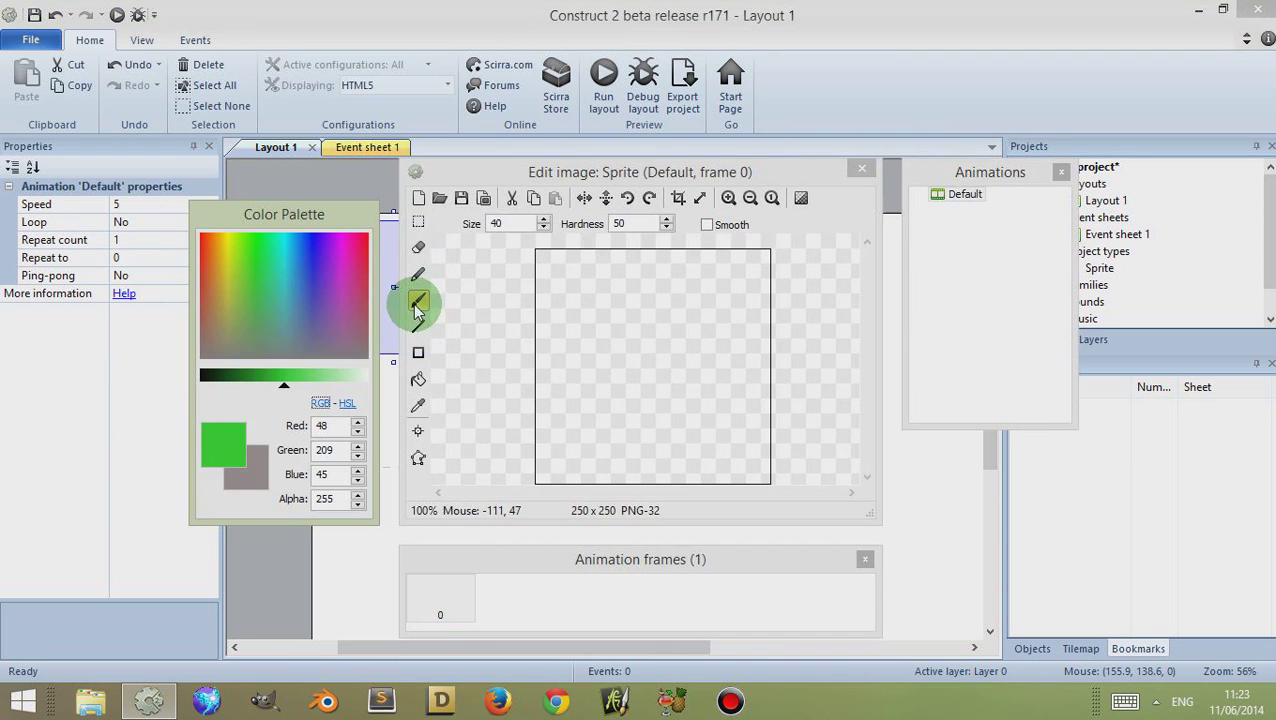
# Paint the sprite's image as a solid red blob with the brush.
pyautogui.click(418, 300)
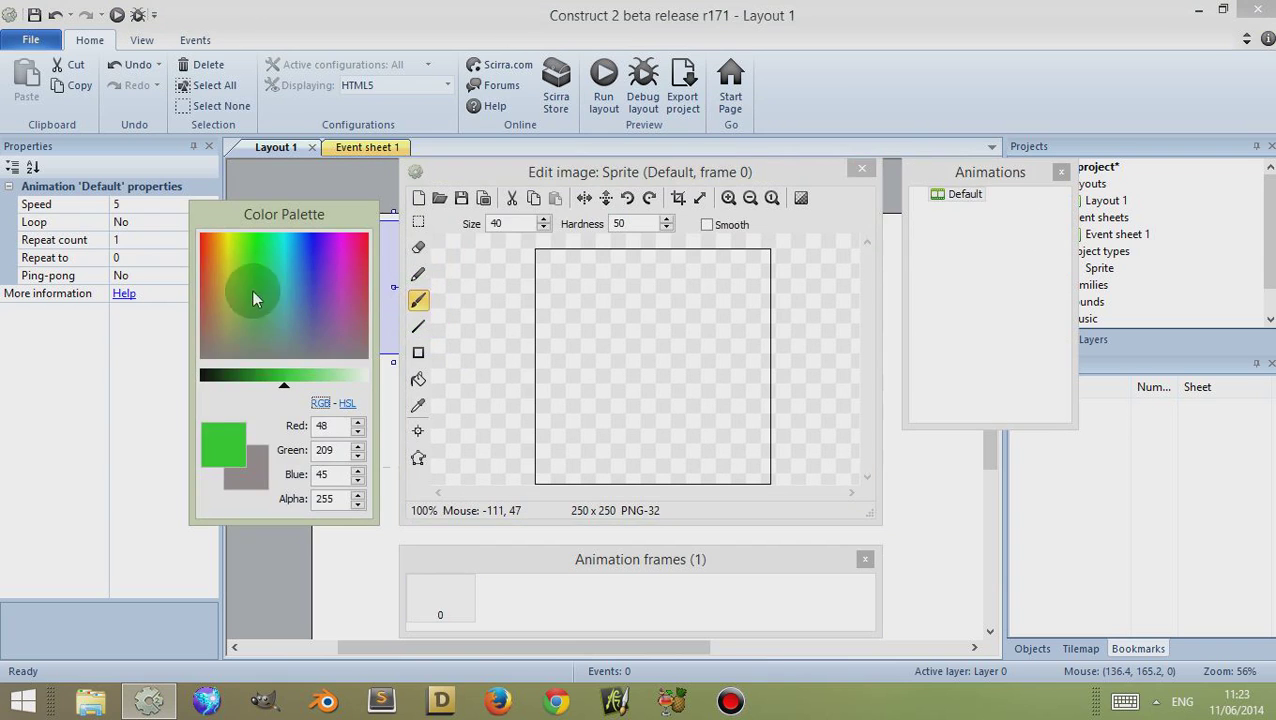
pyautogui.click(205, 268)
pyautogui.moveTo(675, 316)
pyautogui.mouseDown()
pyautogui.moveTo(650, 313)
pyautogui.moveTo(660, 432)
pyautogui.mouseUp()
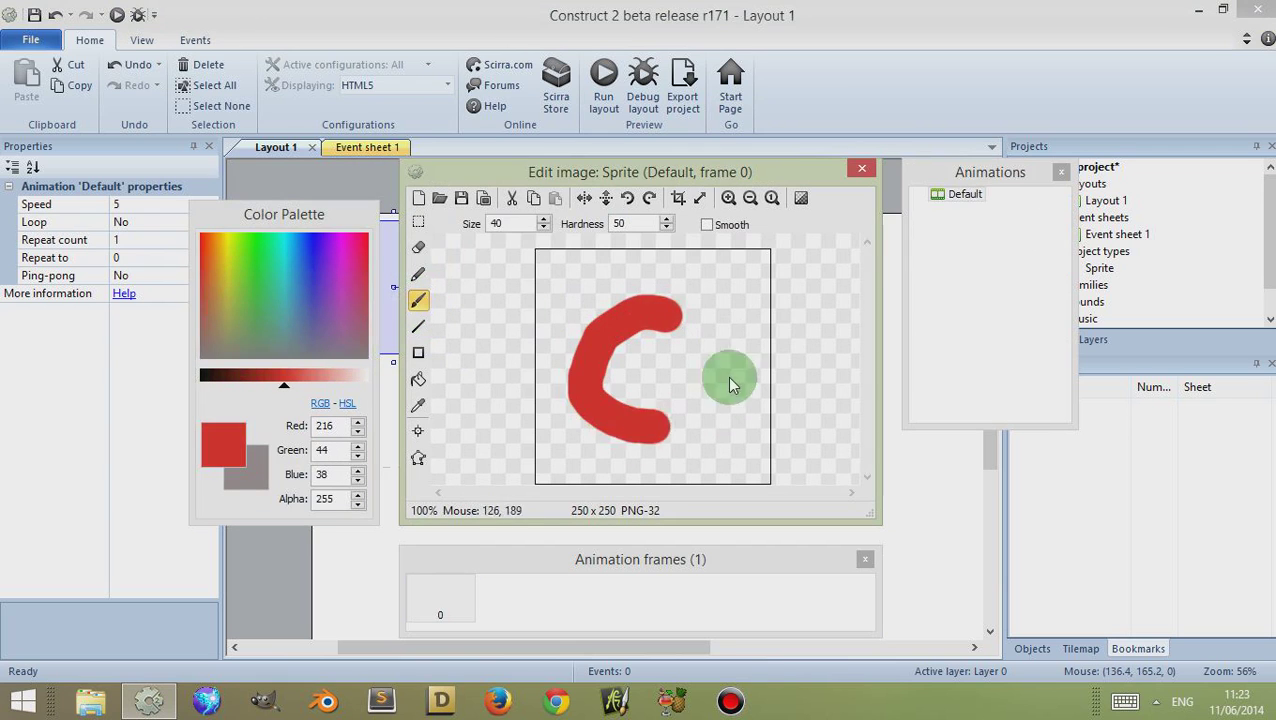
pyautogui.moveTo(730, 385)
pyautogui.mouseDown()
pyautogui.moveTo(628, 315)
pyautogui.moveTo(660, 420)
pyautogui.moveTo(623, 309)
pyautogui.moveTo(680, 417)
pyautogui.moveTo(660, 324)
pyautogui.mouseUp()
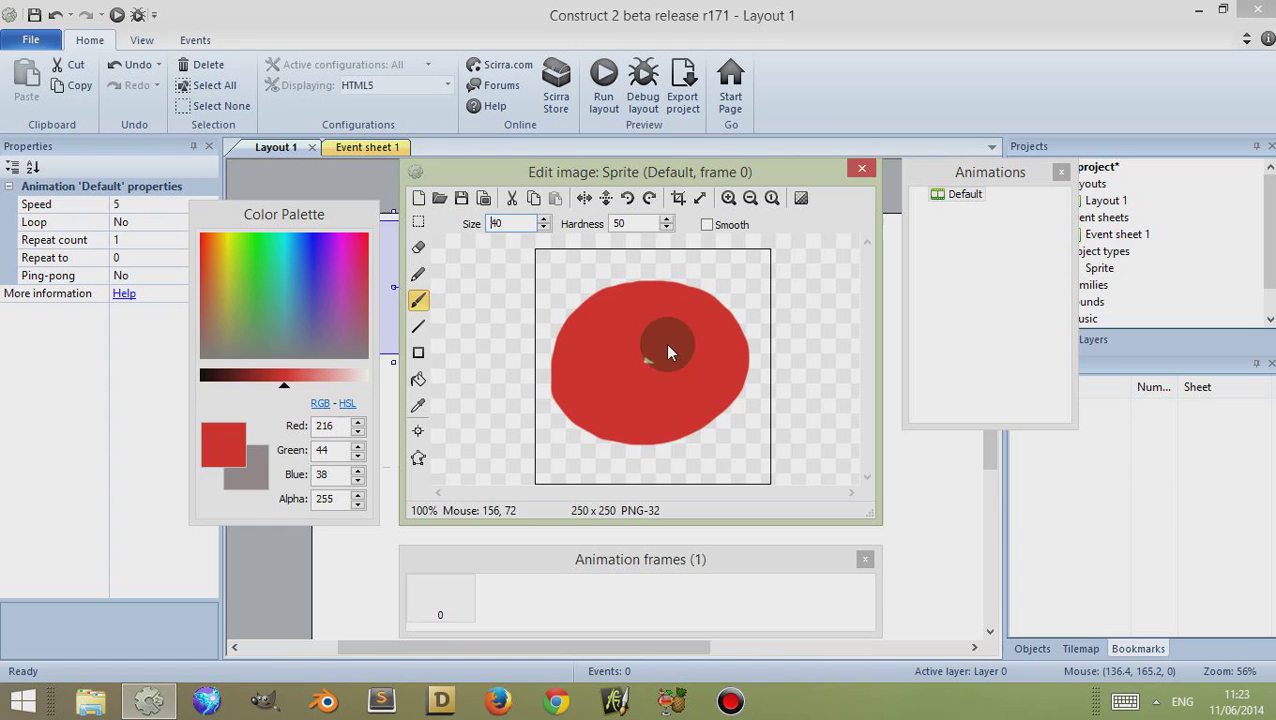
pyautogui.click(862, 168)
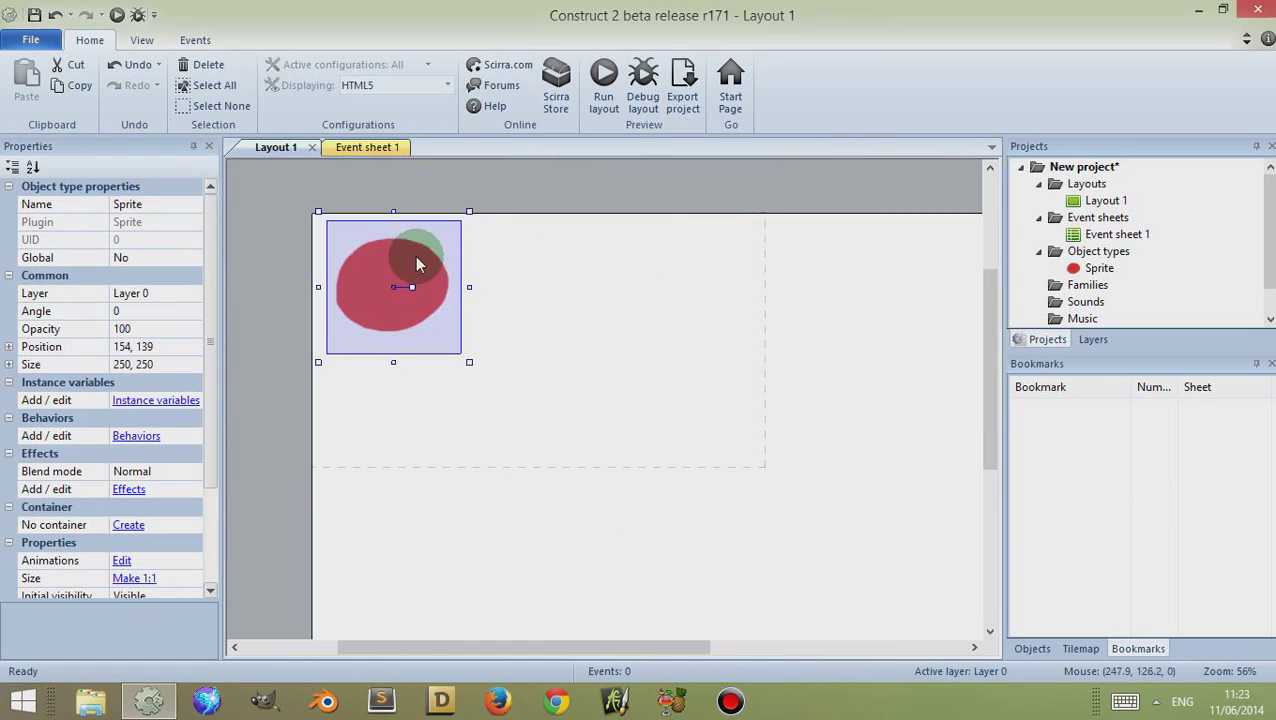
# Insert a second Sprite object, Sprite2, just right of the red blob.
pyautogui.click(479, 355)
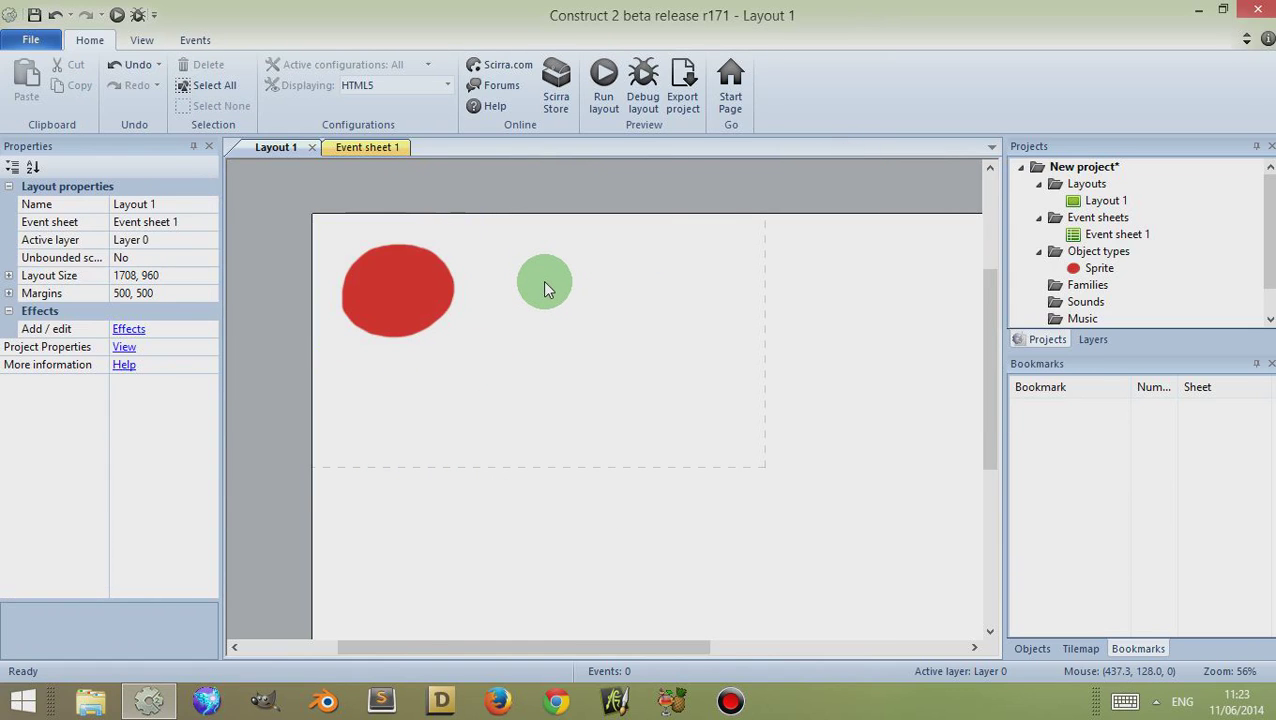
pyautogui.rightClick(544, 285)
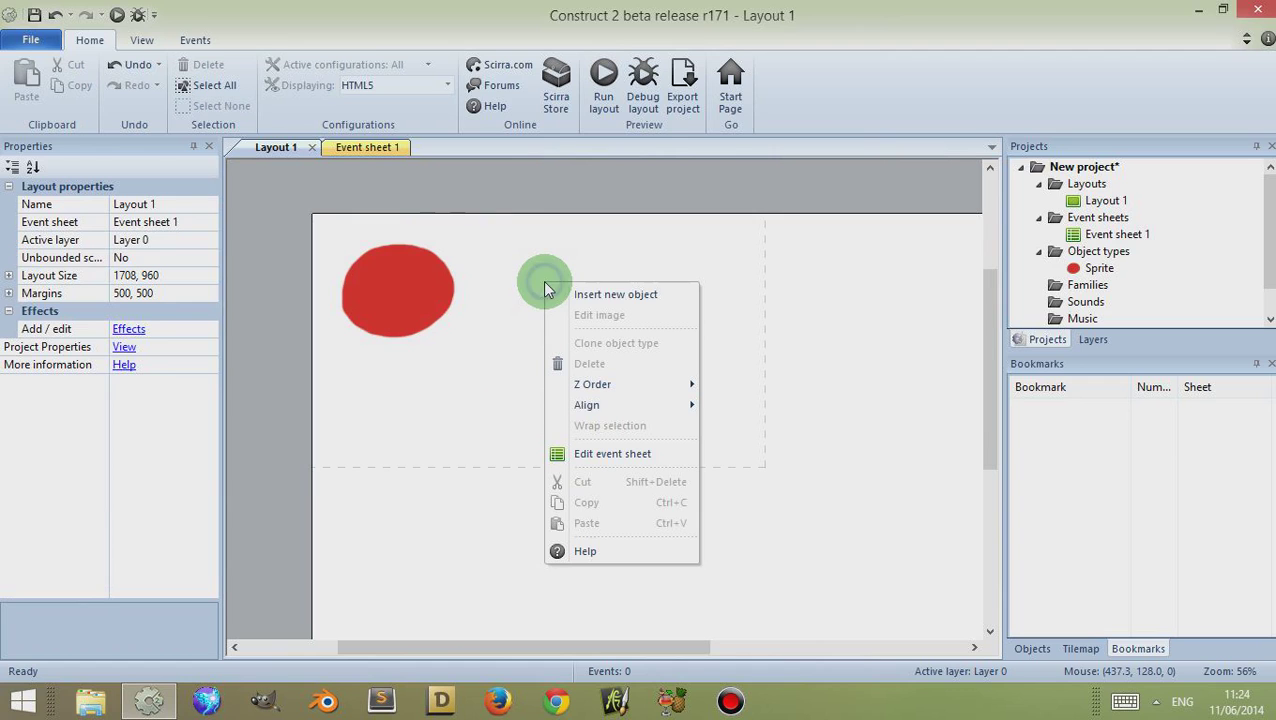
pyautogui.click(609, 296)
pyautogui.click(764, 390)
pyautogui.click(776, 495)
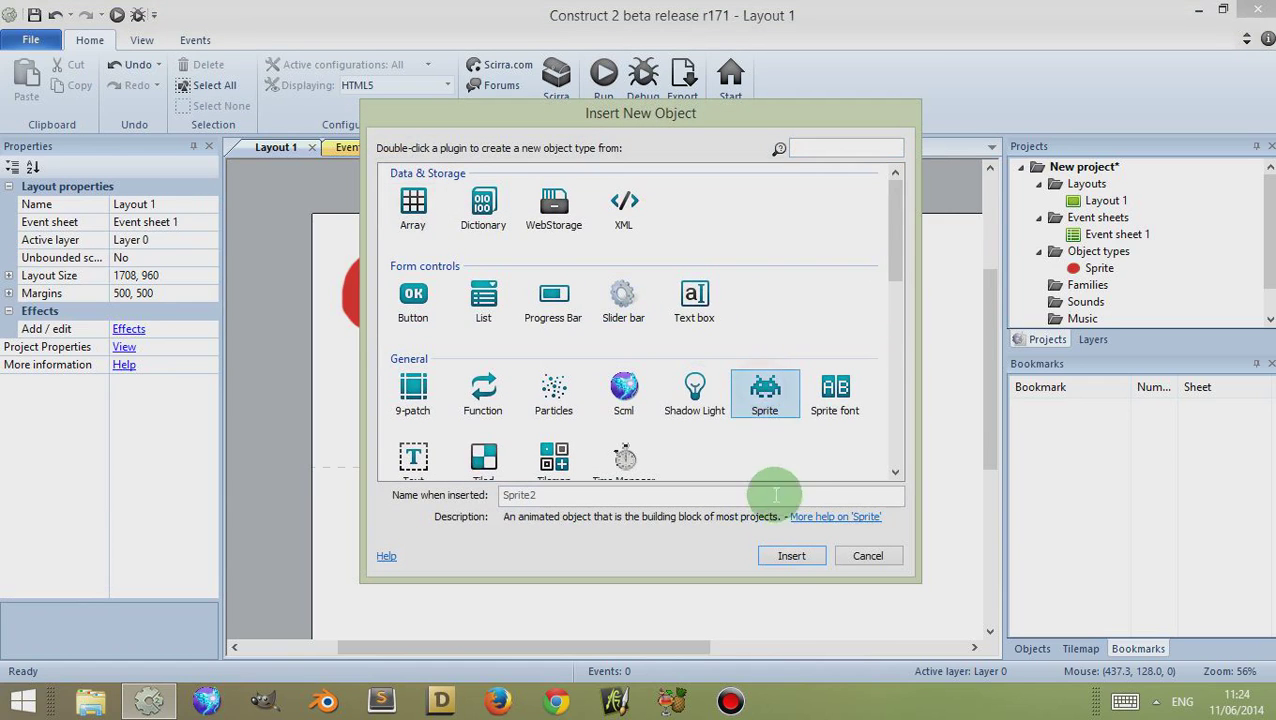
pyautogui.click(789, 555)
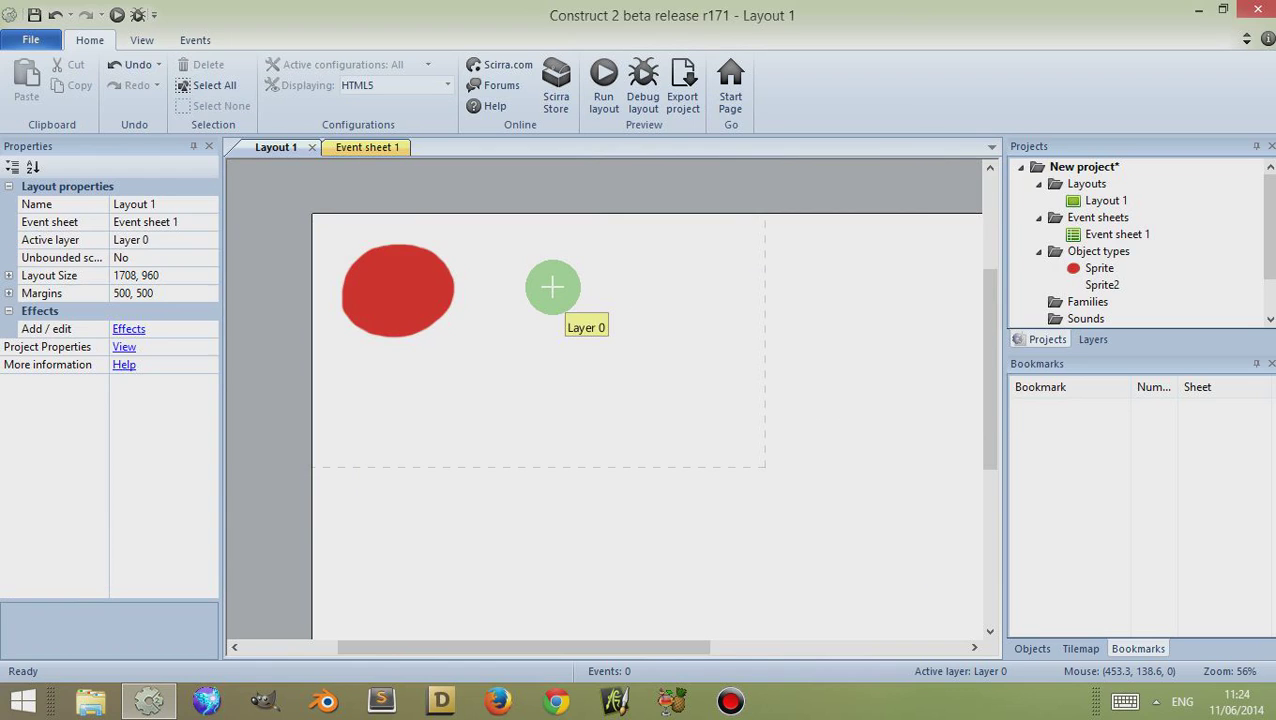
pyautogui.click(552, 288)
# Paint Sprite2's image as a solid green blob, then select the red sprite.
pyautogui.click(256, 273)
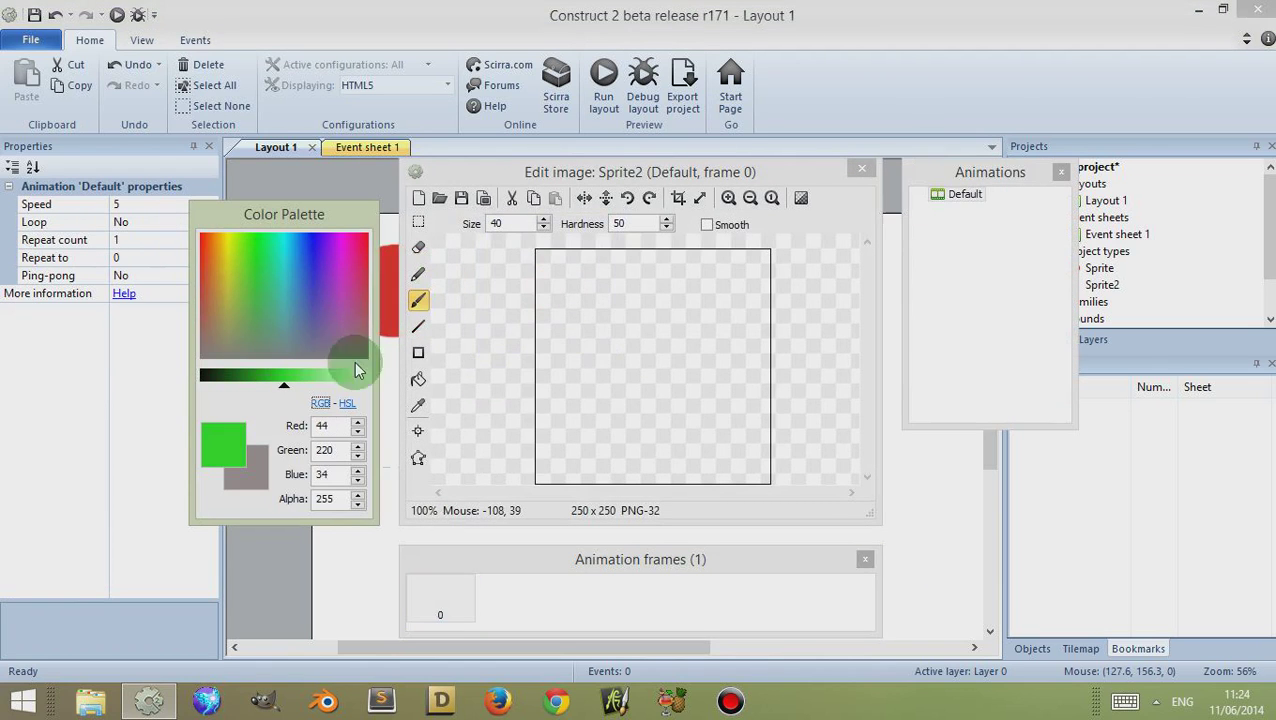
pyautogui.moveTo(648, 335)
pyautogui.mouseDown()
pyautogui.moveTo(674, 406)
pyautogui.moveTo(593, 409)
pyautogui.moveTo(702, 356)
pyautogui.moveTo(586, 381)
pyautogui.moveTo(644, 306)
pyautogui.moveTo(693, 373)
pyautogui.moveTo(627, 336)
pyautogui.mouseUp()
pyautogui.click(862, 168)
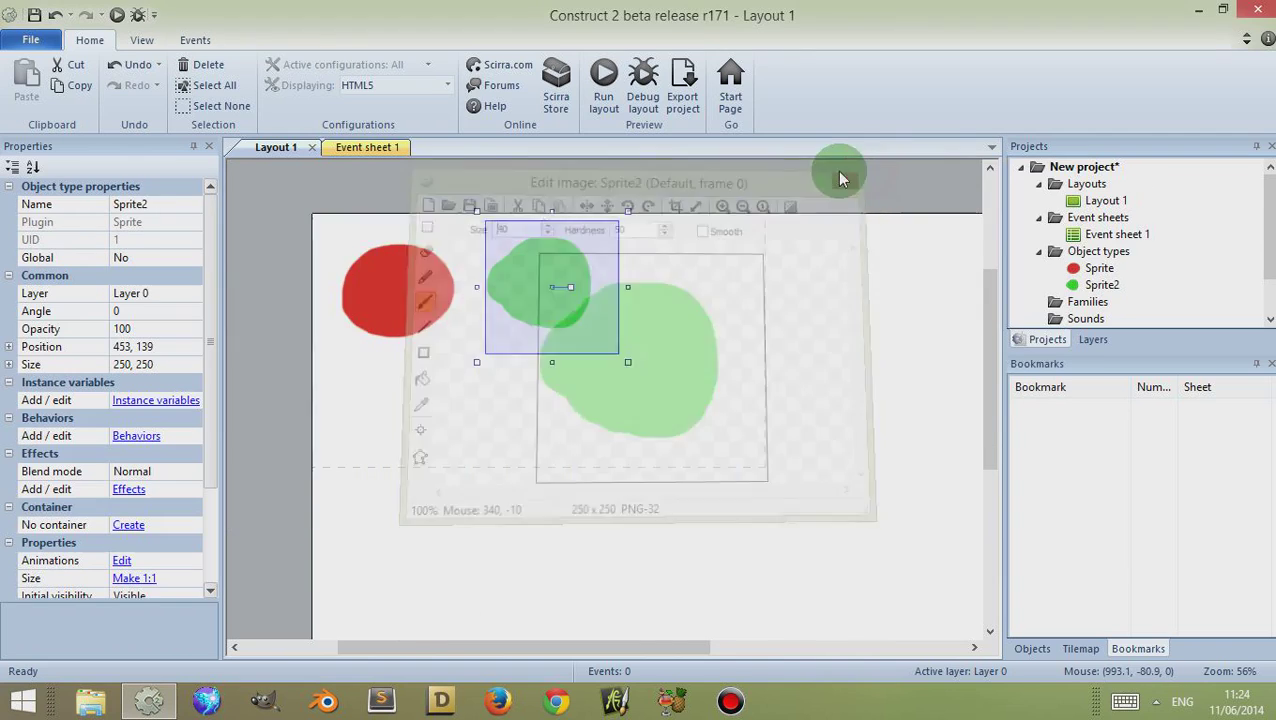
pyautogui.click(416, 273)
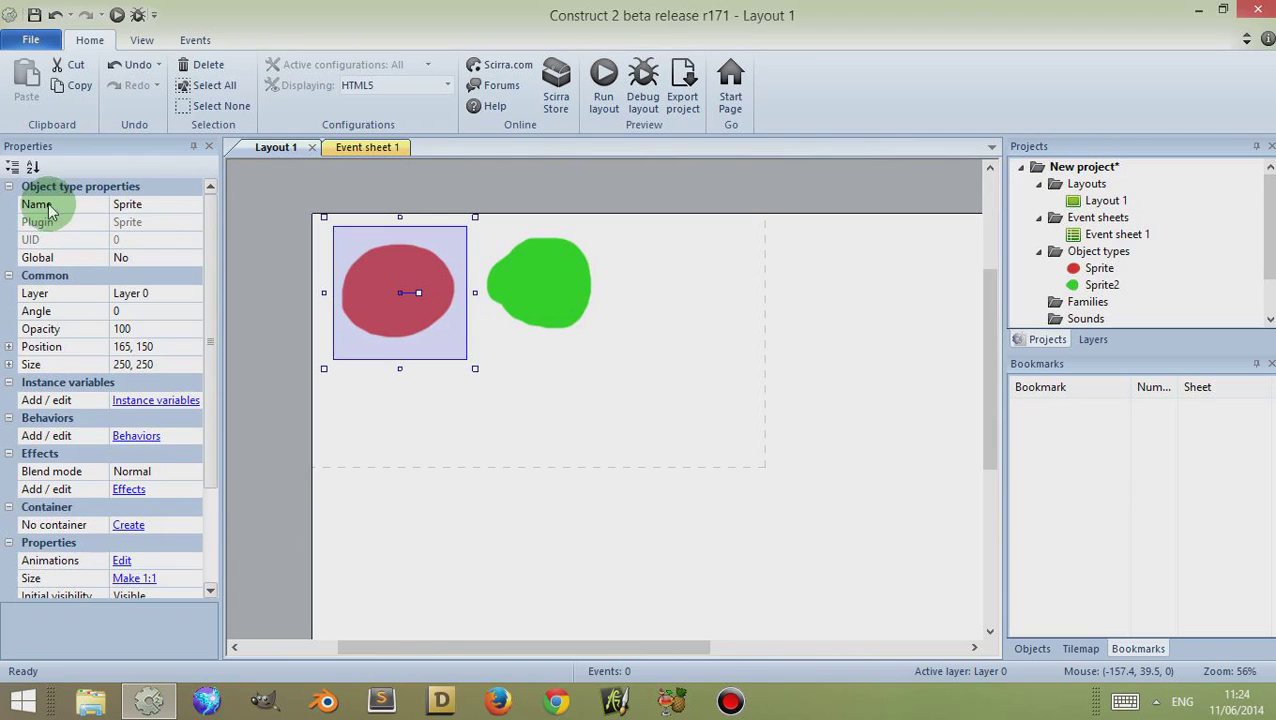
# Rename the red sprite's object type to redBlob.
pyautogui.click(163, 206)
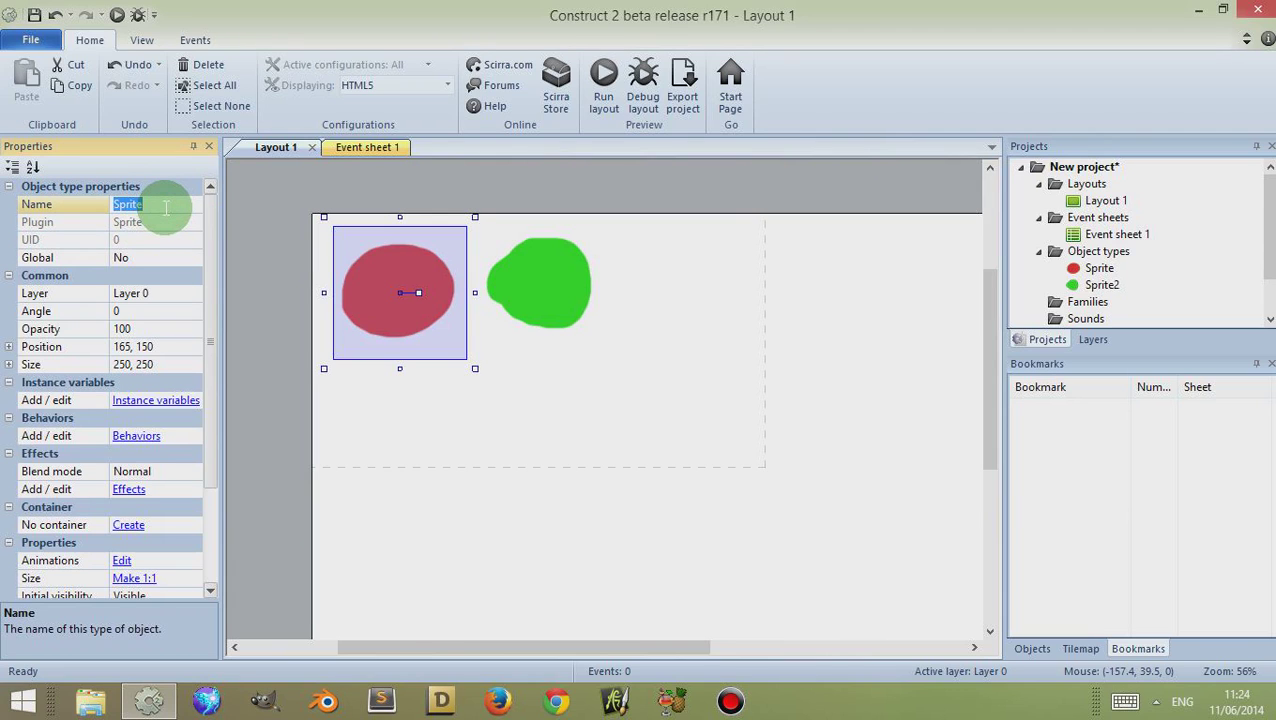
pyautogui.write('redBlob')
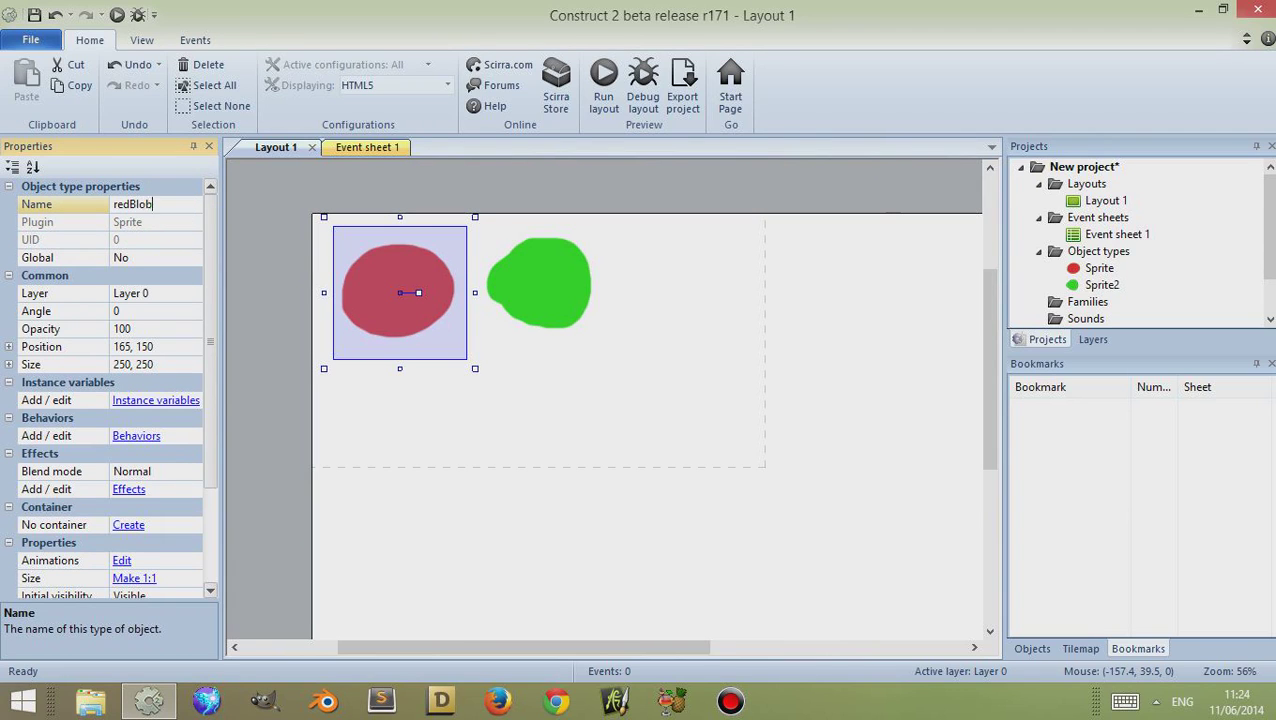
pyautogui.press('Return')
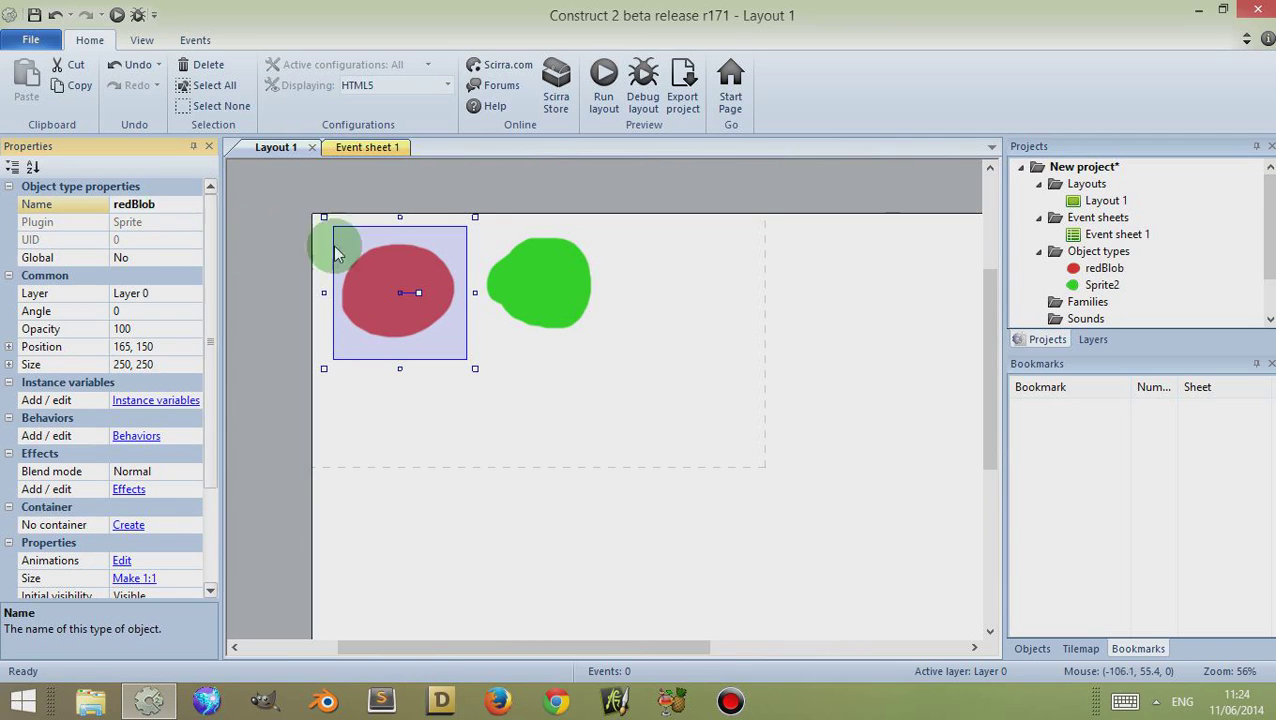
# Rename the green sprite's object type to greenBlob.
pyautogui.click(540, 272)
pyautogui.click(181, 210)
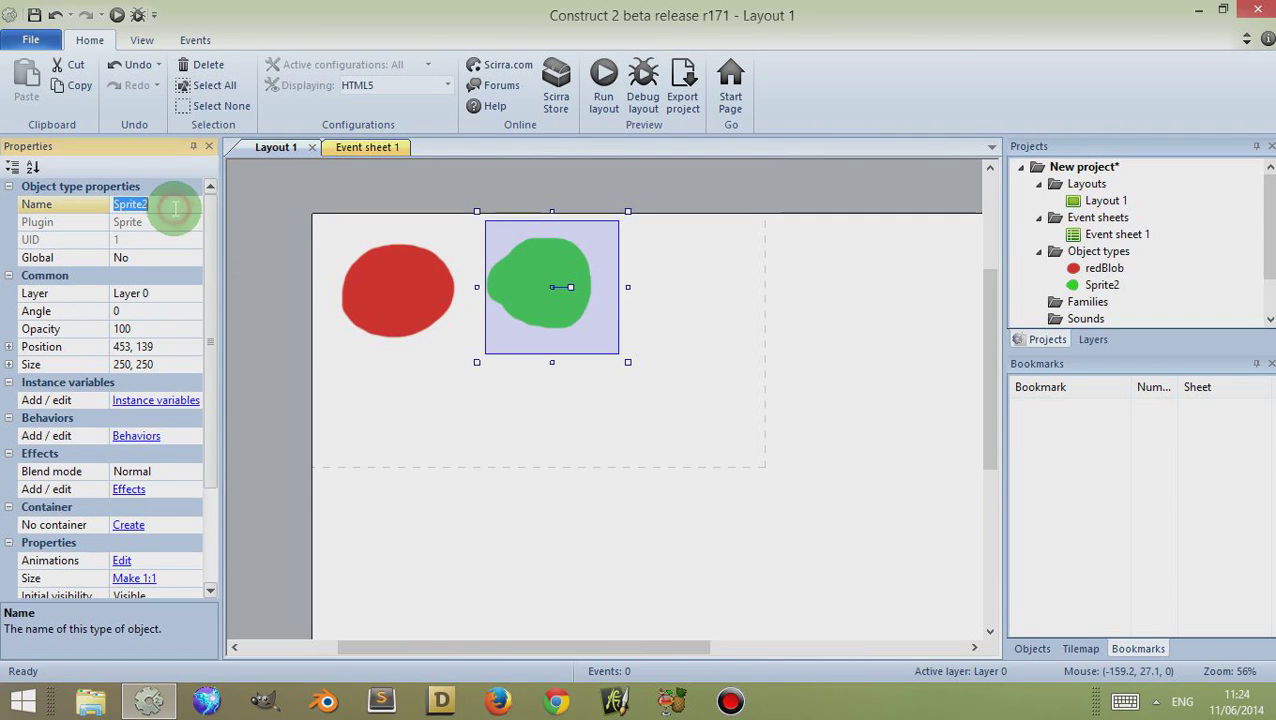
pyautogui.write('greenBlob')
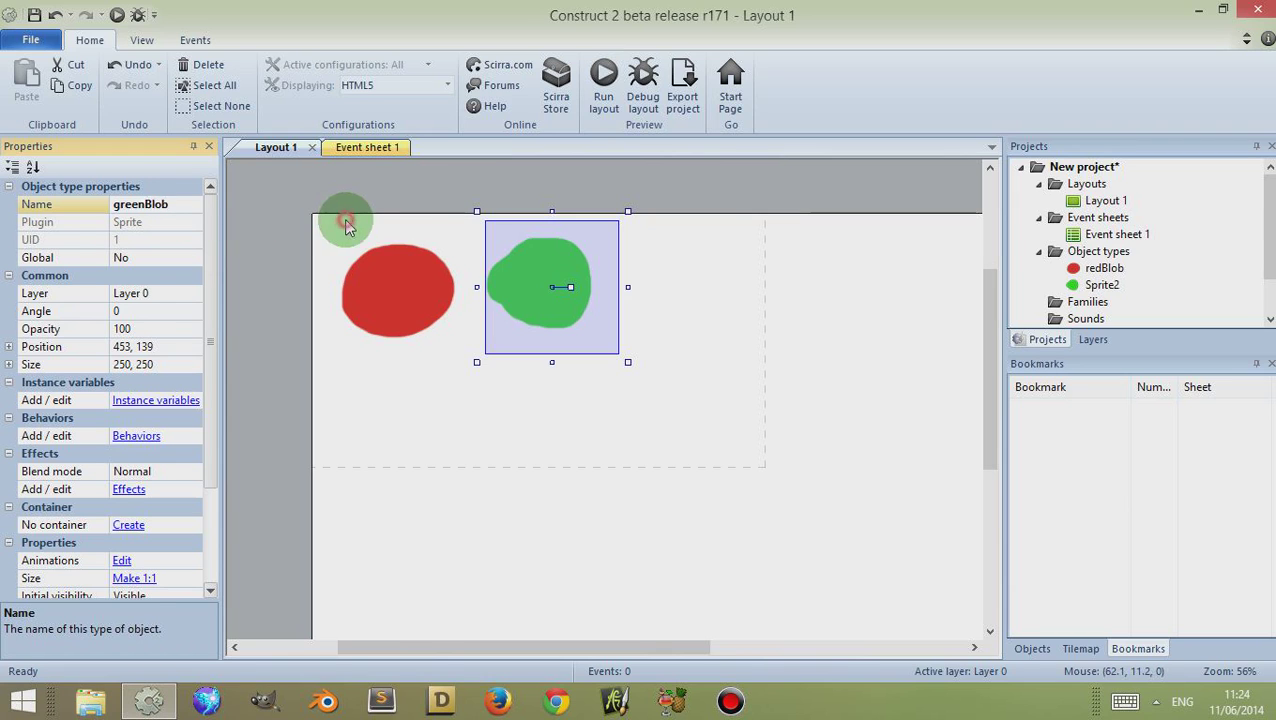
pyautogui.click(342, 219)
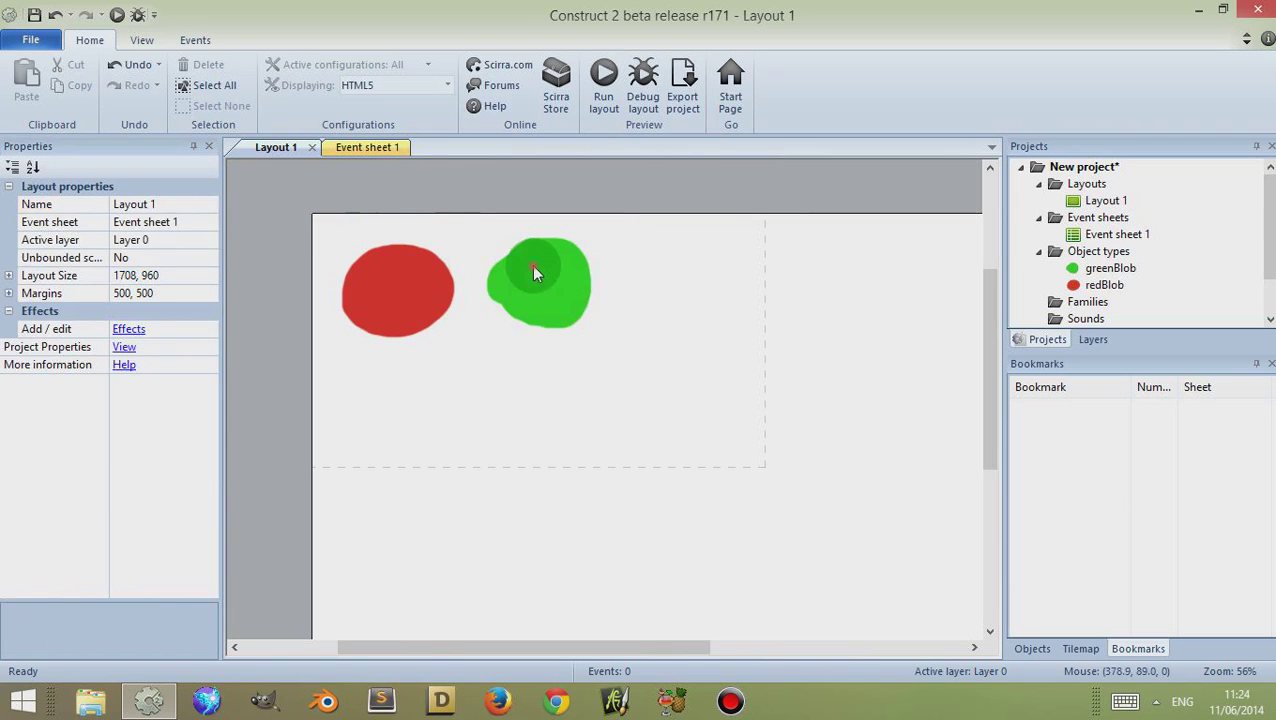
pyautogui.click(535, 273)
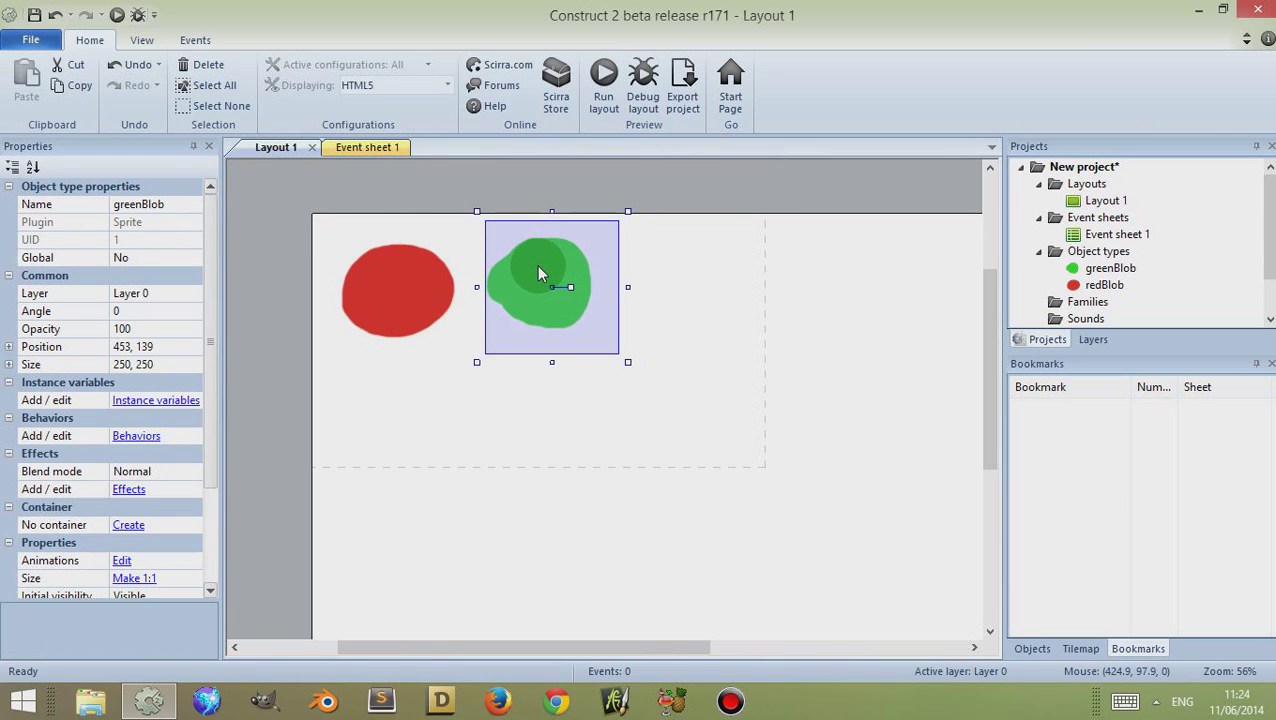
# Clone the greenBlob object type and place the copy right of the green blob.
pyautogui.rightClick(538, 273)
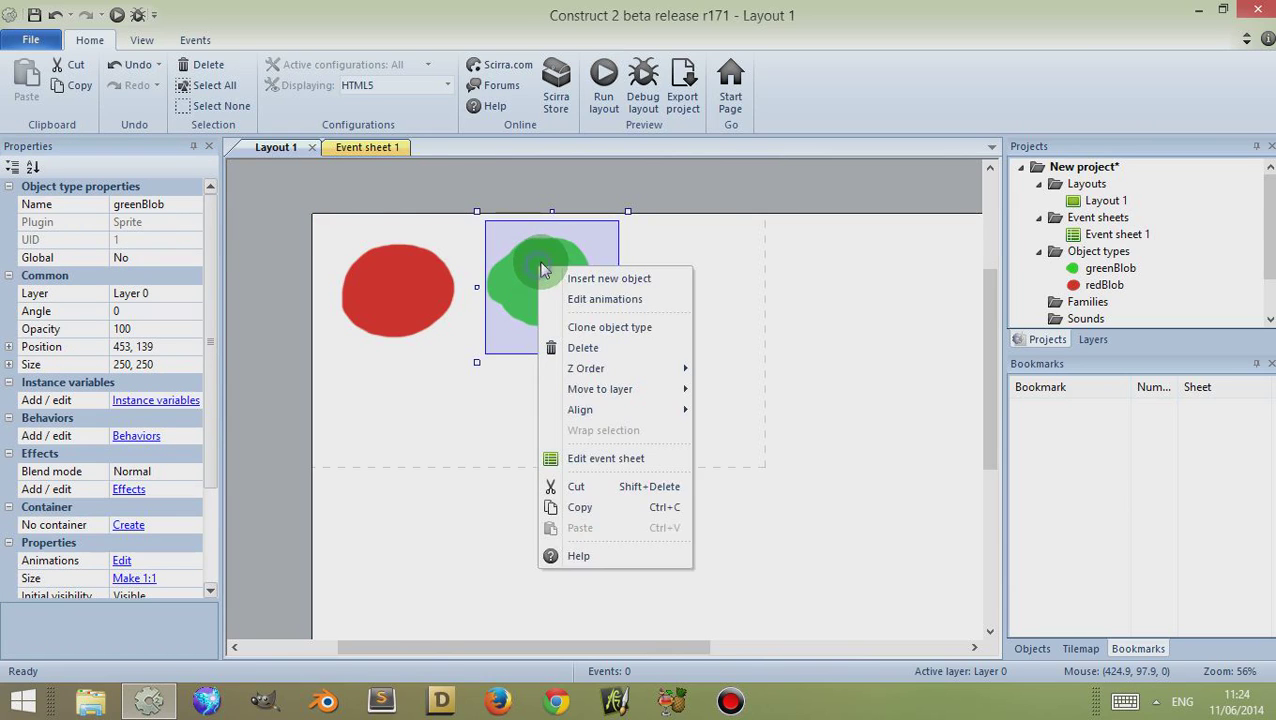
pyautogui.click(609, 329)
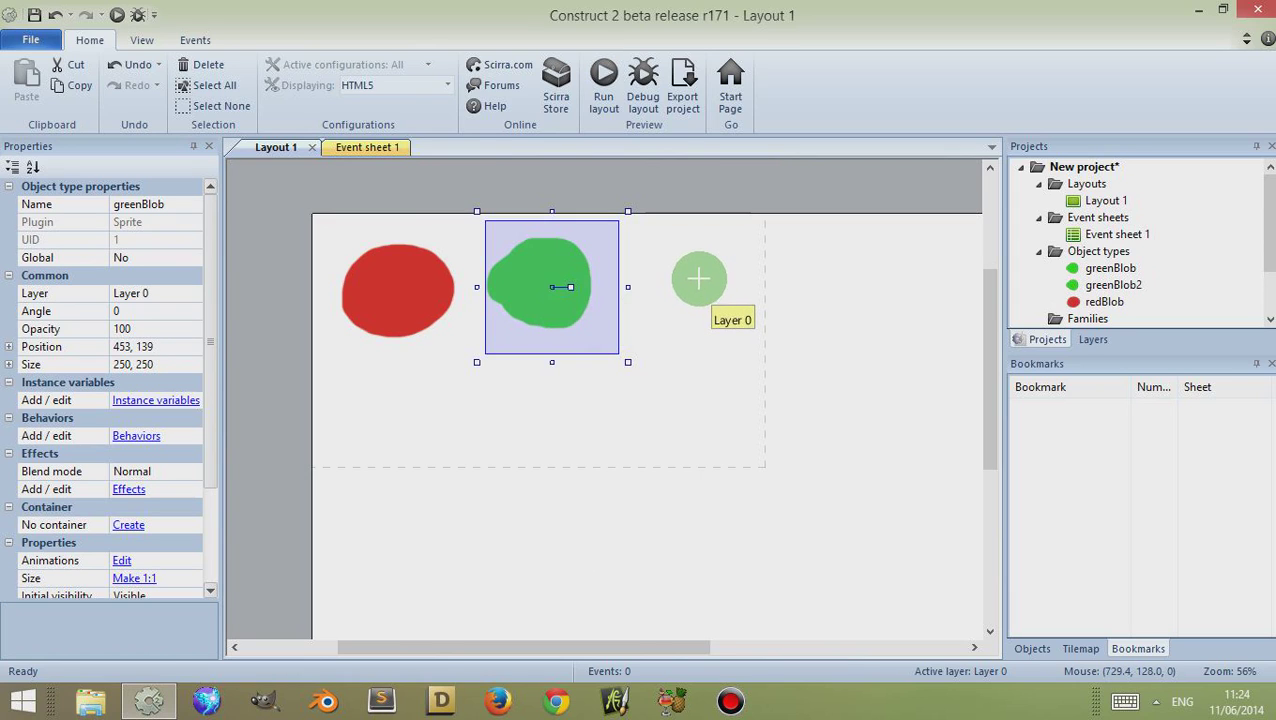
pyautogui.click(699, 279)
pyautogui.moveTo(690, 268); pyautogui.dragTo(691, 275)
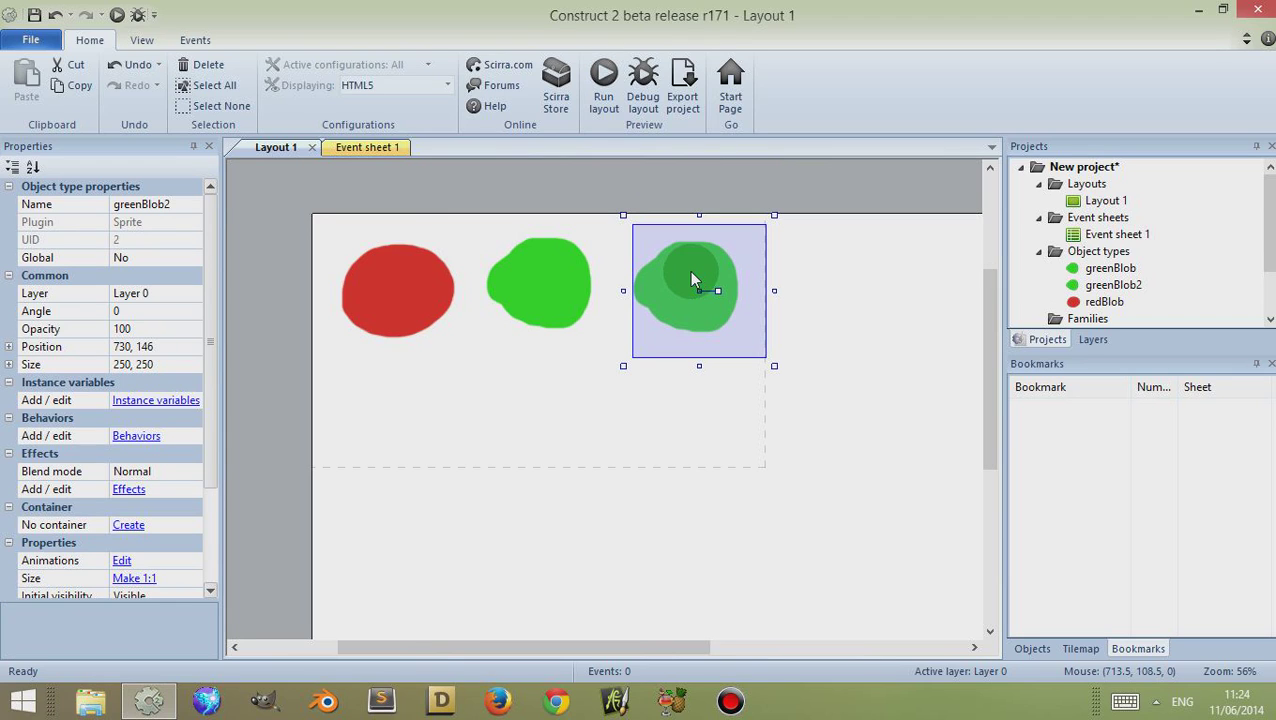
# Repaint the cloned blob's image in deep blue.
pyautogui.doubleClick(692, 272)
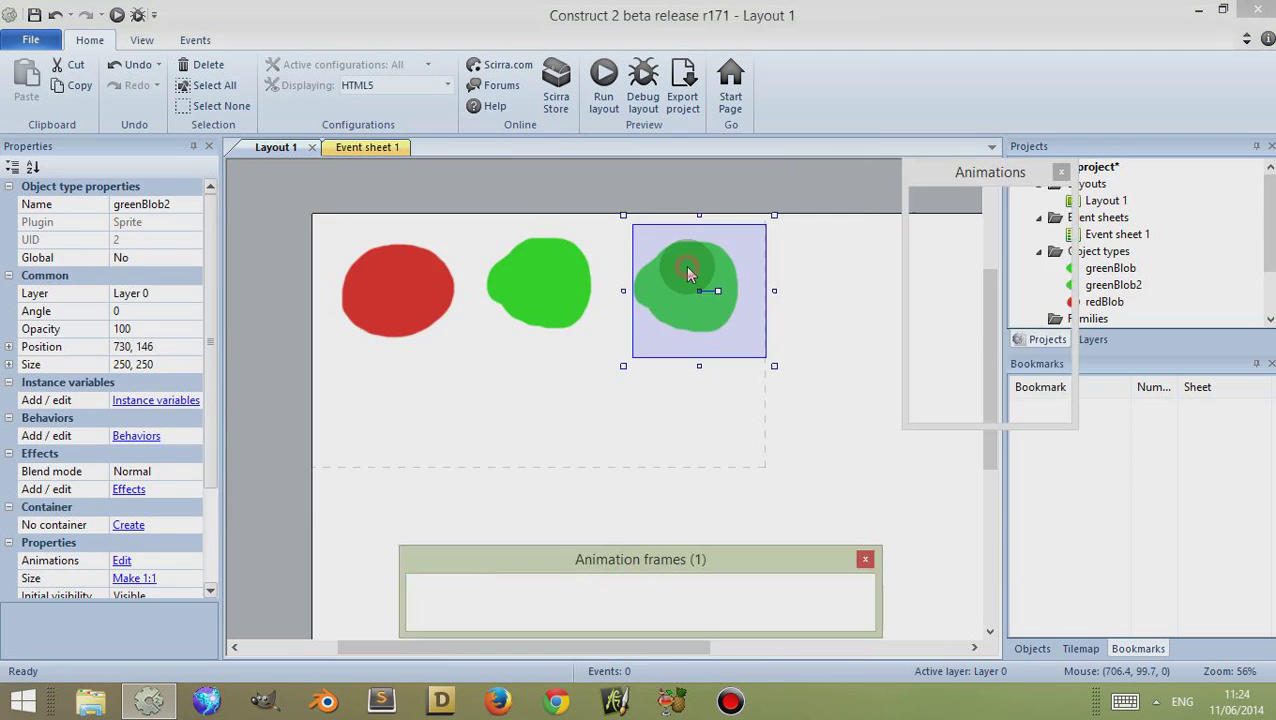
pyautogui.click(307, 266)
pyautogui.click(308, 265)
pyautogui.moveTo(570, 328)
pyautogui.mouseDown()
pyautogui.moveTo(638, 340)
pyautogui.moveTo(577, 291)
pyautogui.moveTo(722, 315)
pyautogui.moveTo(626, 330)
pyautogui.moveTo(690, 340)
pyautogui.moveTo(665, 370)
pyautogui.mouseUp()
pyautogui.click(858, 168)
# Rename the cloned object type to blueBlob.
pyautogui.click(150, 204)
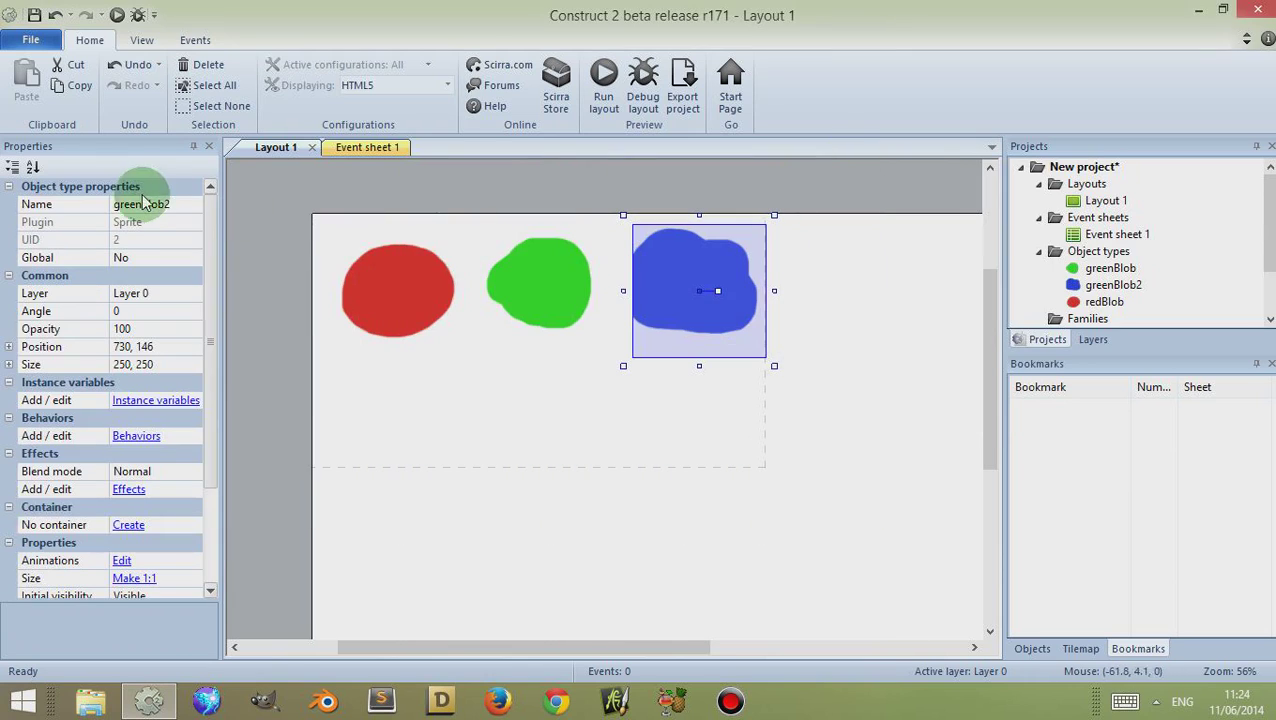
pyautogui.write('blue')
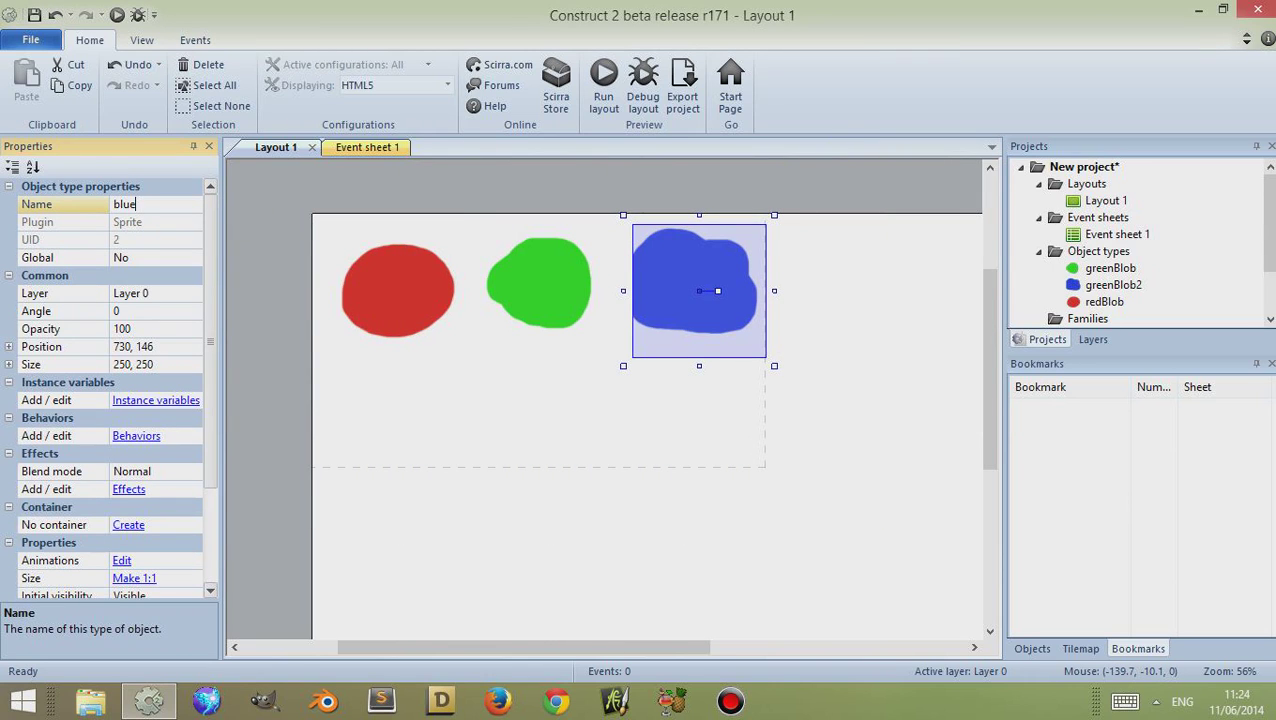
pyautogui.write('Blob')
pyautogui.click(156, 203)
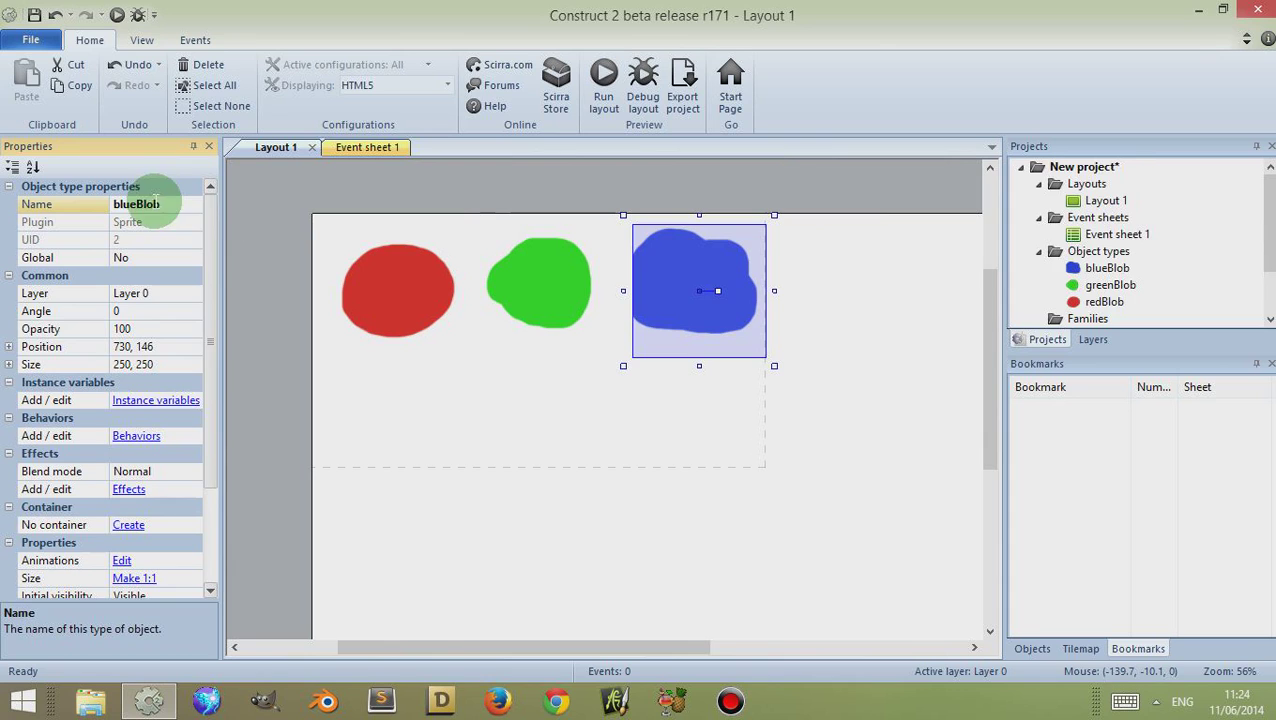
# Drag the green, blue and red blobs together into a first overlapping arrangement.
pyautogui.click(661, 441)
pyautogui.click(566, 309)
pyautogui.click(396, 285)
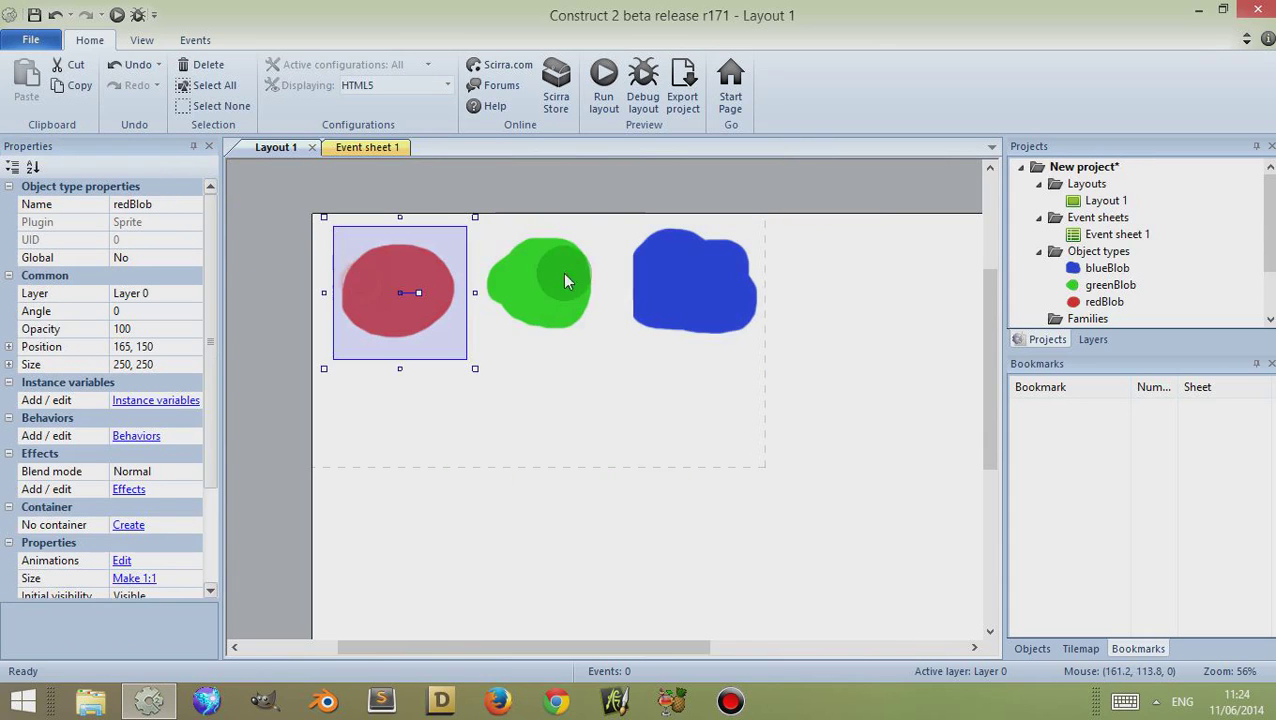
pyautogui.click(567, 285)
pyautogui.moveTo(567, 287); pyautogui.dragTo(493, 298)
pyautogui.moveTo(697, 293); pyautogui.dragTo(565, 308)
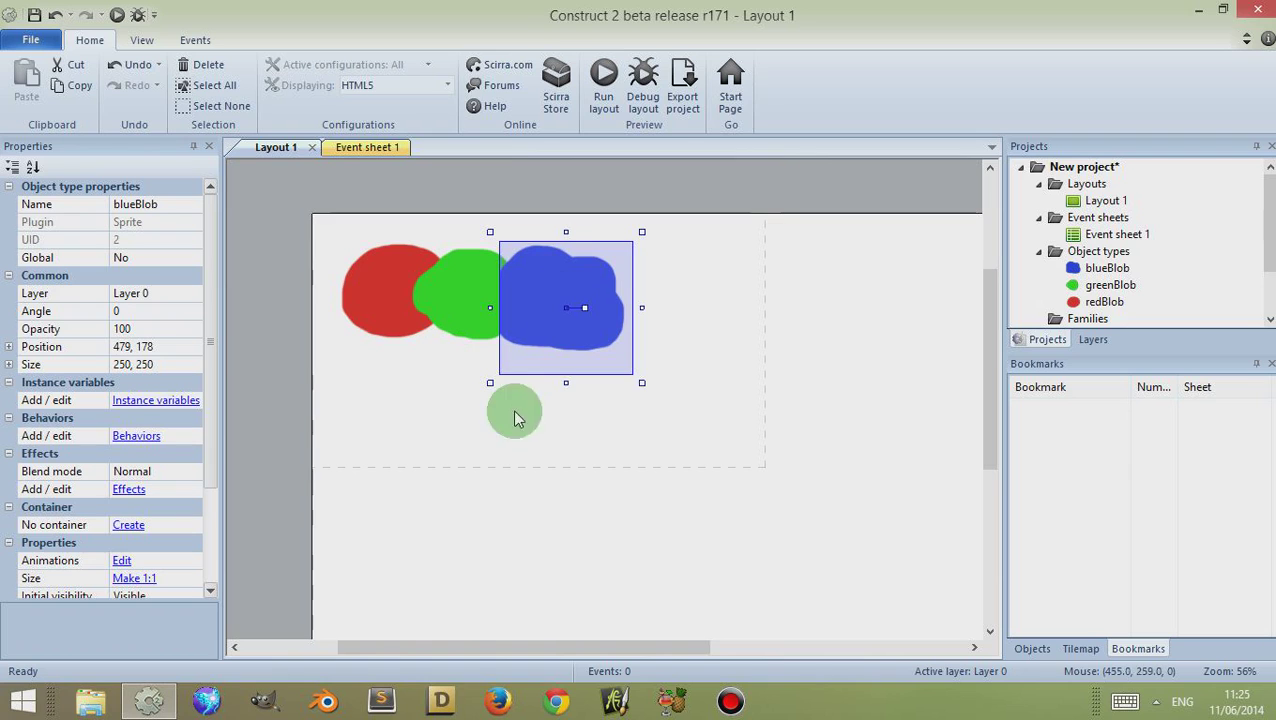
pyautogui.click(440, 399)
pyautogui.moveTo(390, 295); pyautogui.dragTo(391, 307)
pyautogui.moveTo(480, 324); pyautogui.dragTo(426, 318)
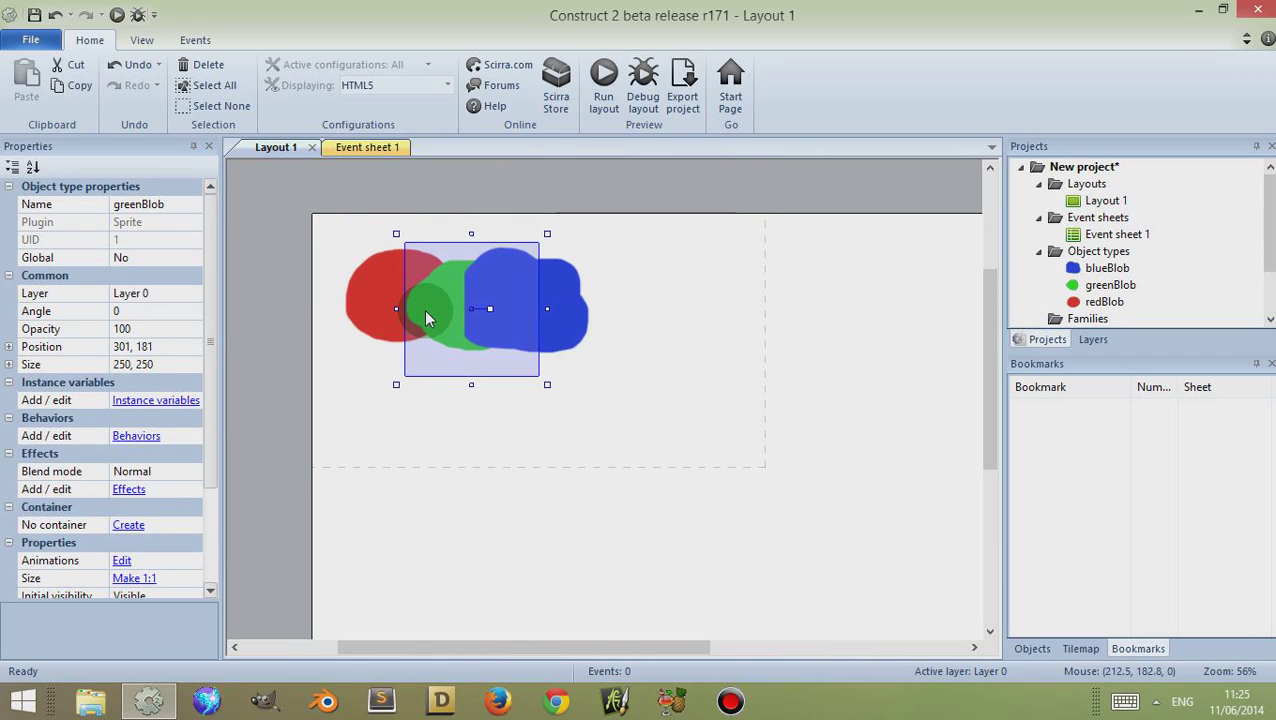
pyautogui.moveTo(426, 318); pyautogui.dragTo(431, 346)
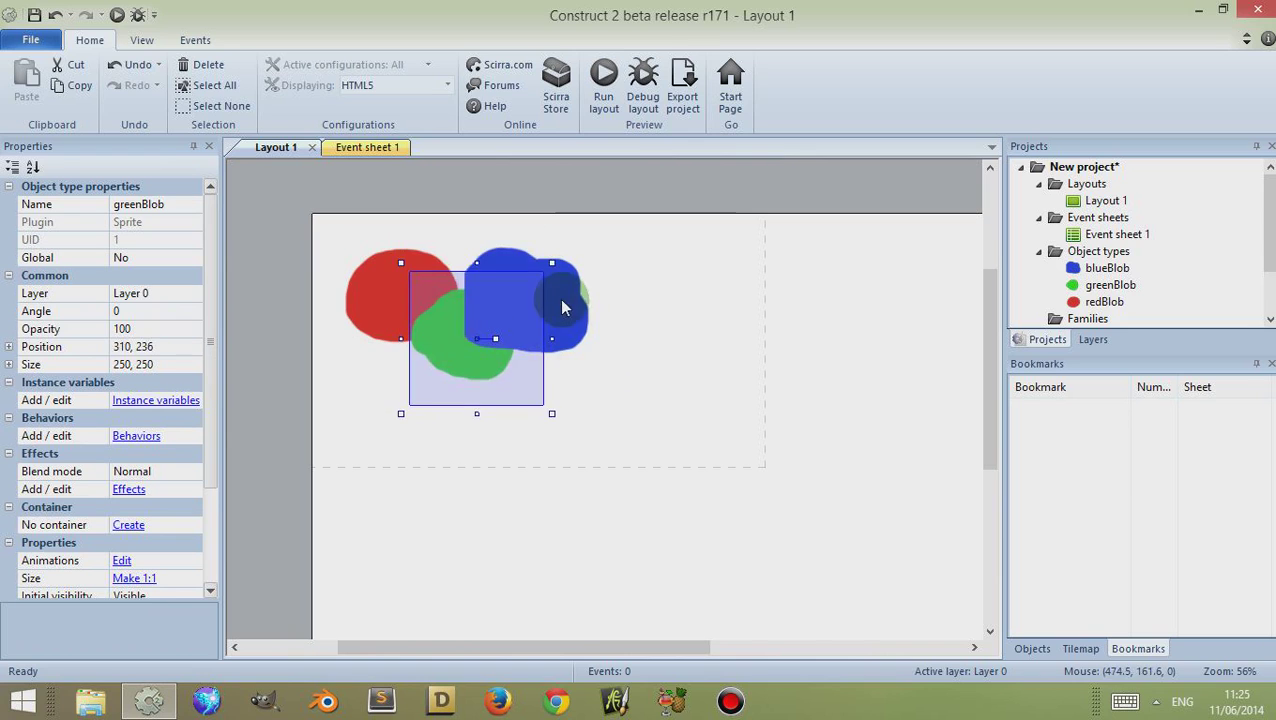
pyautogui.moveTo(559, 298); pyautogui.dragTo(607, 335)
# Rearrange the blobs so green sits higher at 477, 128 and blue overlaps both at 409, 276.
pyautogui.moveTo(406, 294); pyautogui.dragTo(493, 279)
pyautogui.moveTo(430, 330)
pyautogui.mouseDown()
pyautogui.moveTo(433, 347)
pyautogui.moveTo(447, 319)
pyautogui.mouseUp()
pyautogui.moveTo(592, 333)
pyautogui.mouseDown()
pyautogui.moveTo(578, 353)
pyautogui.moveTo(583, 330)
pyautogui.mouseUp()
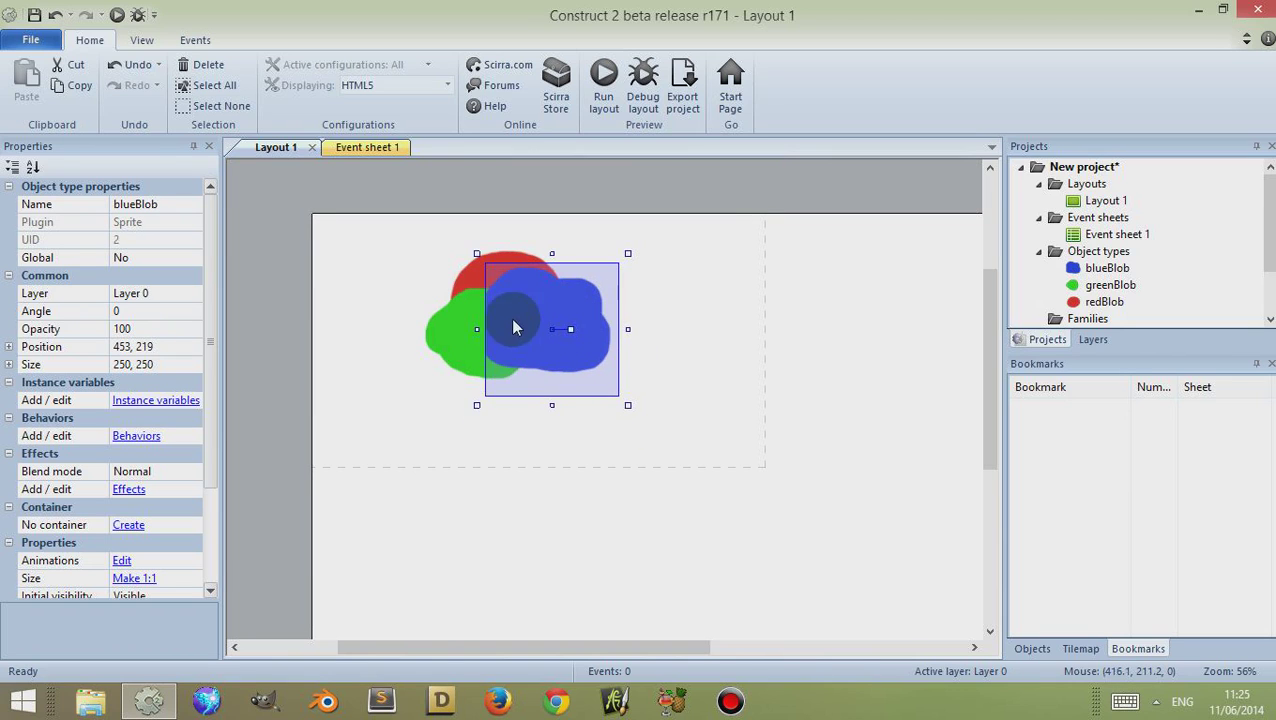
pyautogui.click(462, 320)
pyautogui.moveTo(604, 325); pyautogui.dragTo(694, 315)
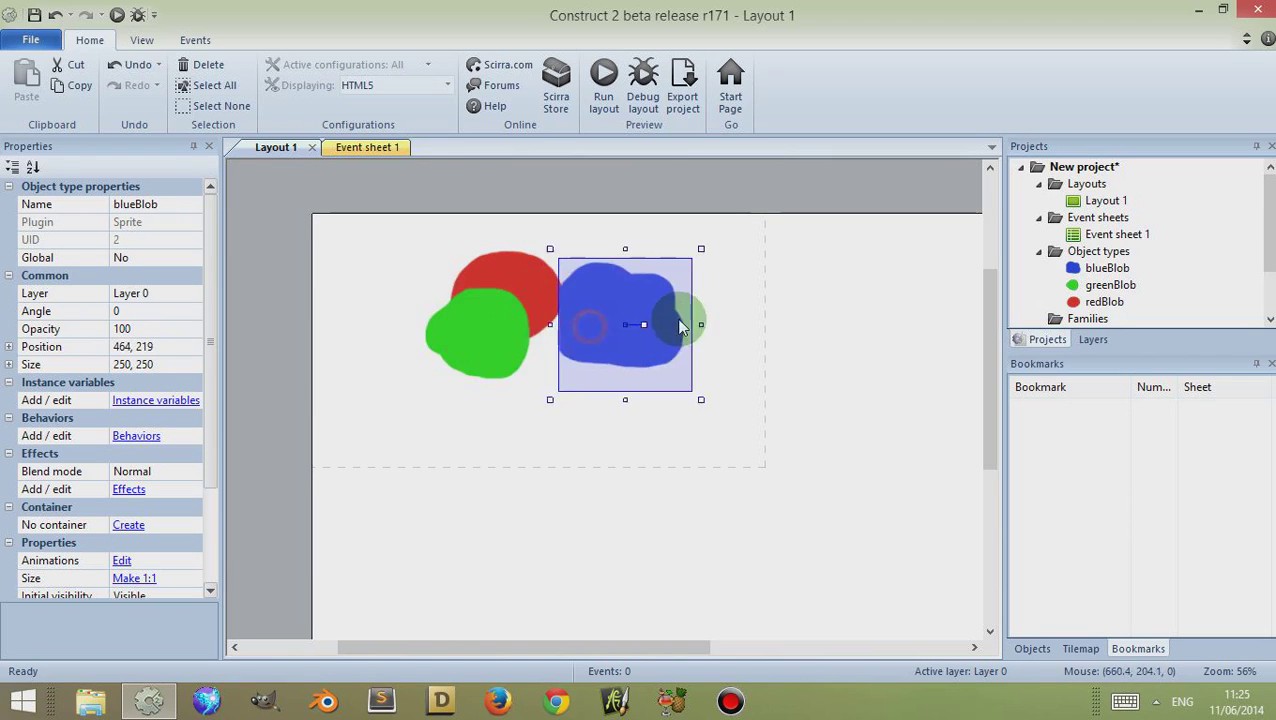
pyautogui.moveTo(507, 347); pyautogui.dragTo(540, 363)
pyautogui.moveTo(489, 266); pyautogui.dragTo(406, 333)
pyautogui.moveTo(509, 349); pyautogui.dragTo(466, 307)
pyautogui.moveTo(591, 318); pyautogui.dragTo(522, 320)
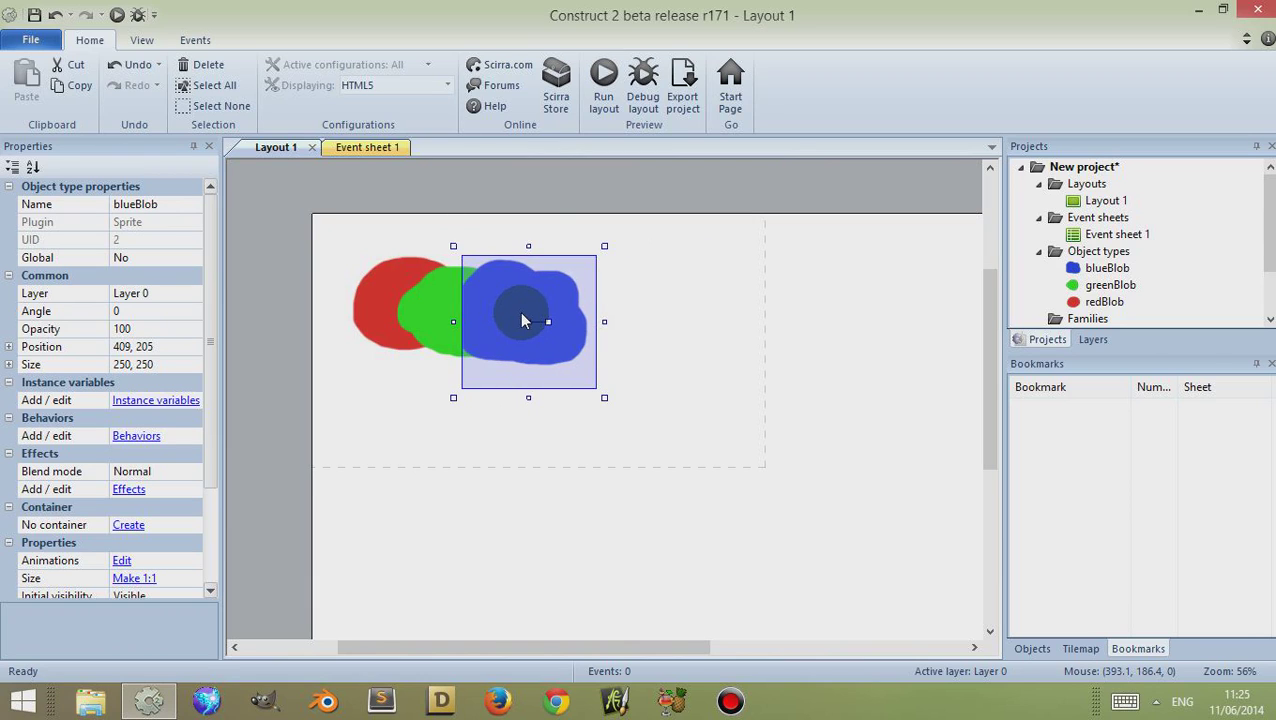
pyautogui.moveTo(522, 320); pyautogui.dragTo(493, 345)
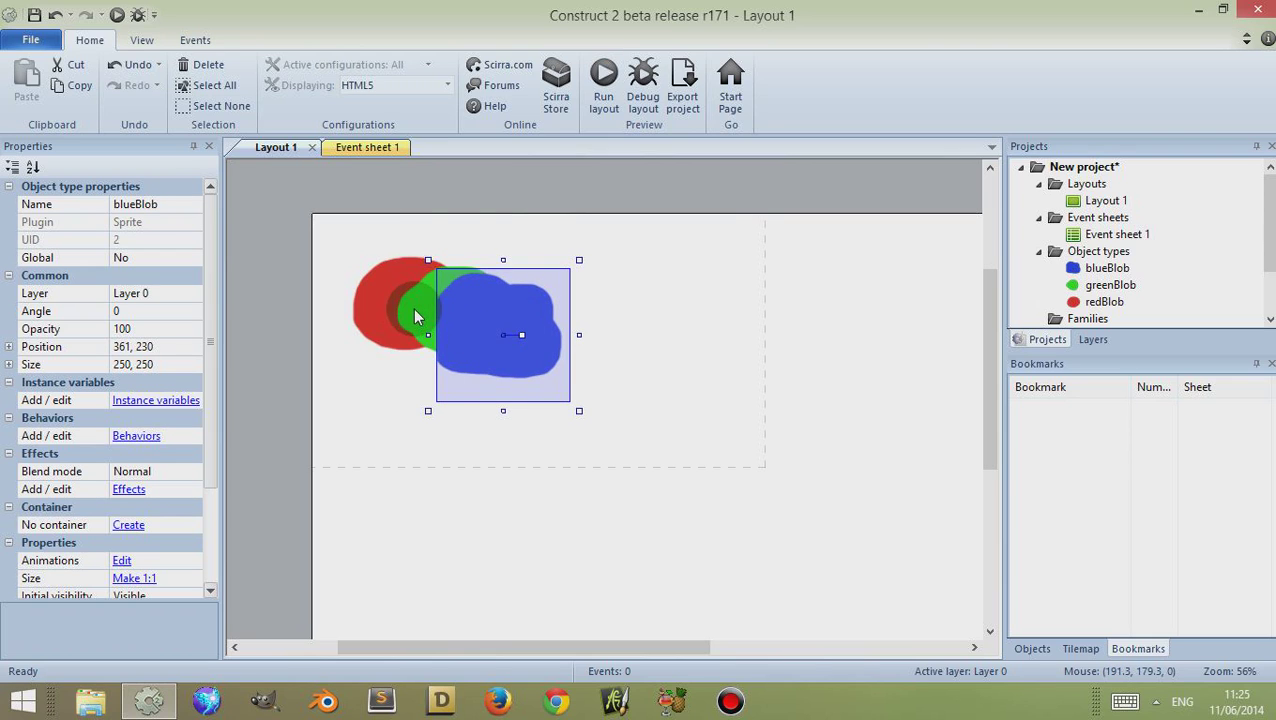
pyautogui.moveTo(409, 317); pyautogui.dragTo(517, 281)
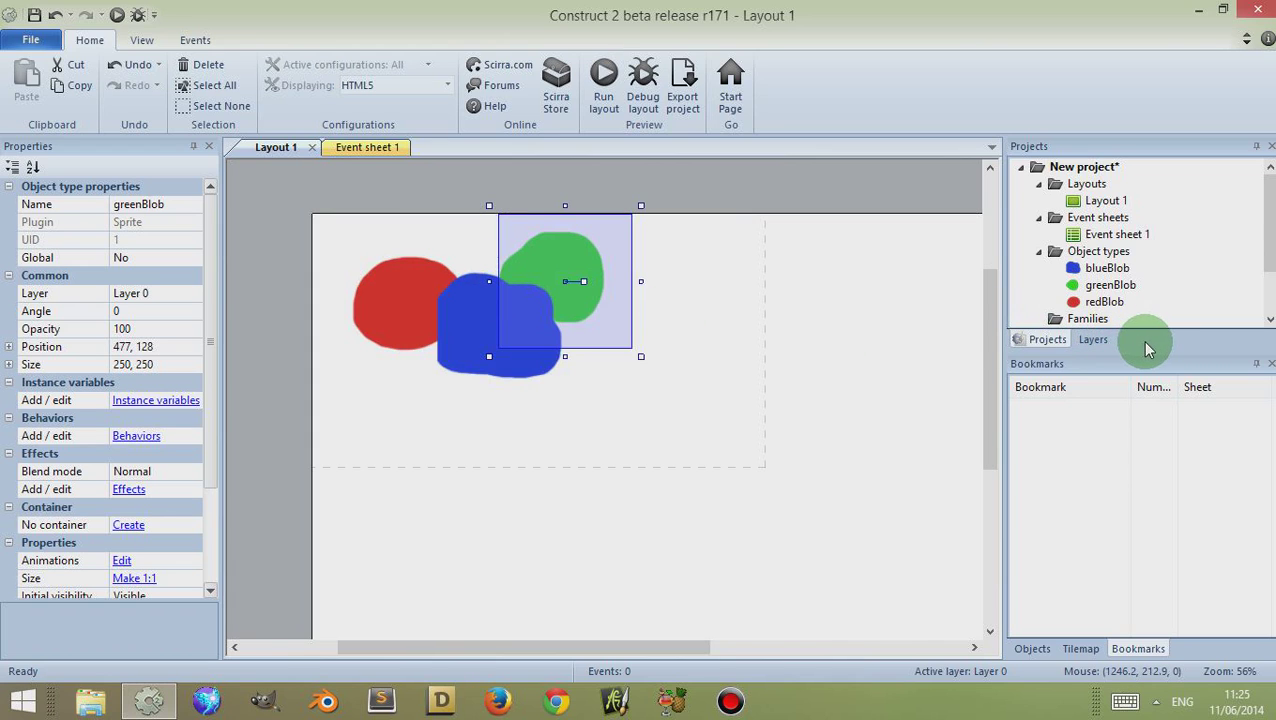
pyautogui.moveTo(462, 340); pyautogui.dragTo(484, 360)
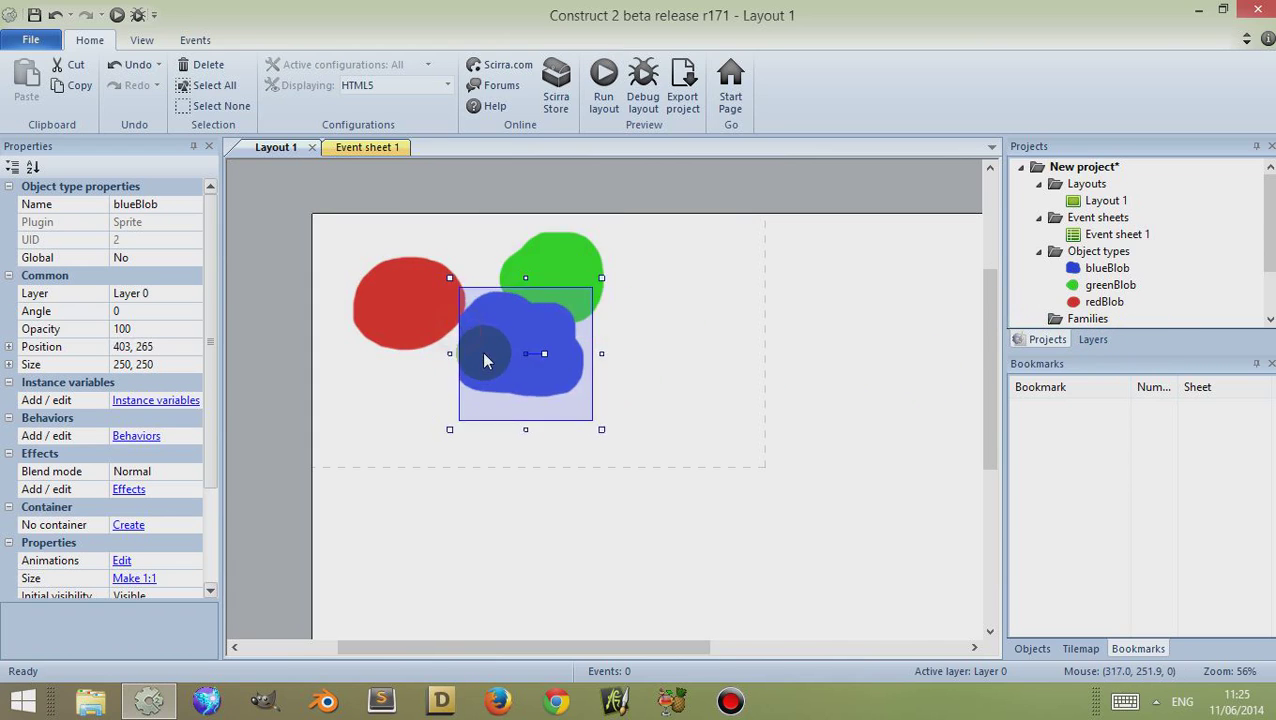
# Show the Z order bar and dock it as a tab beside Projects and Layers.
pyautogui.click(141, 44)
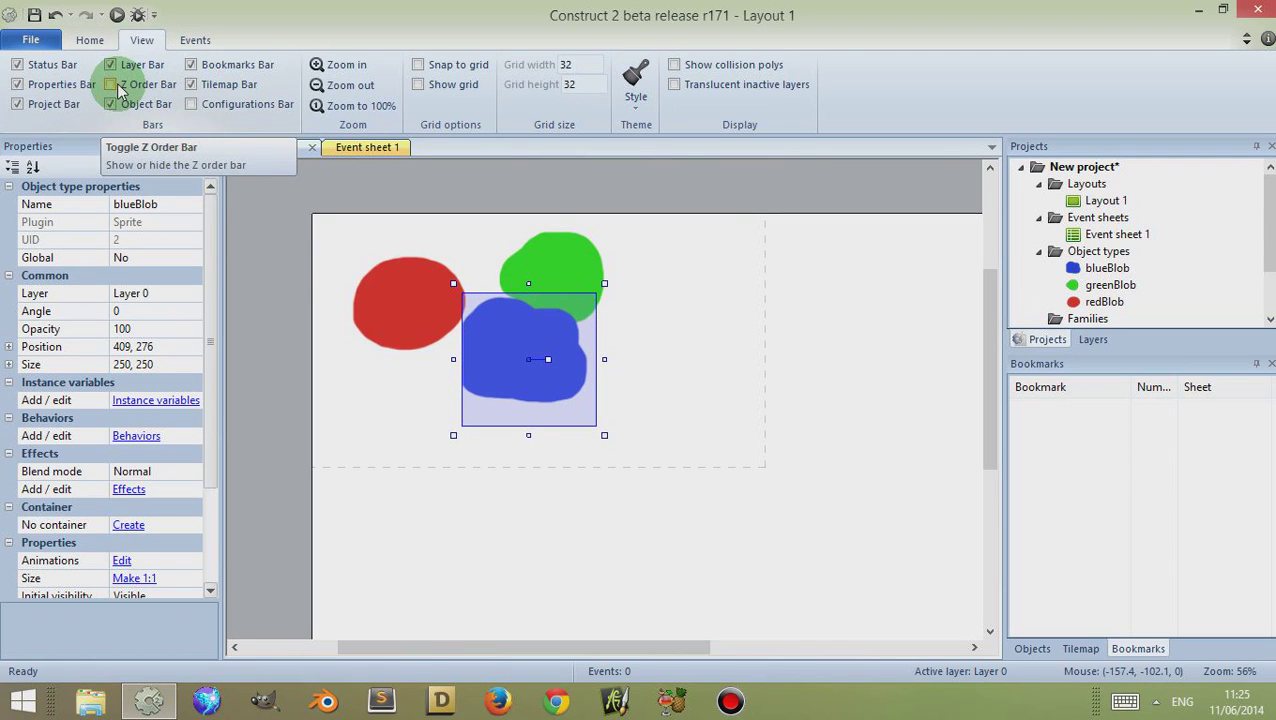
pyautogui.click(115, 86)
pyautogui.moveTo(814, 301); pyautogui.dragTo(791, 289)
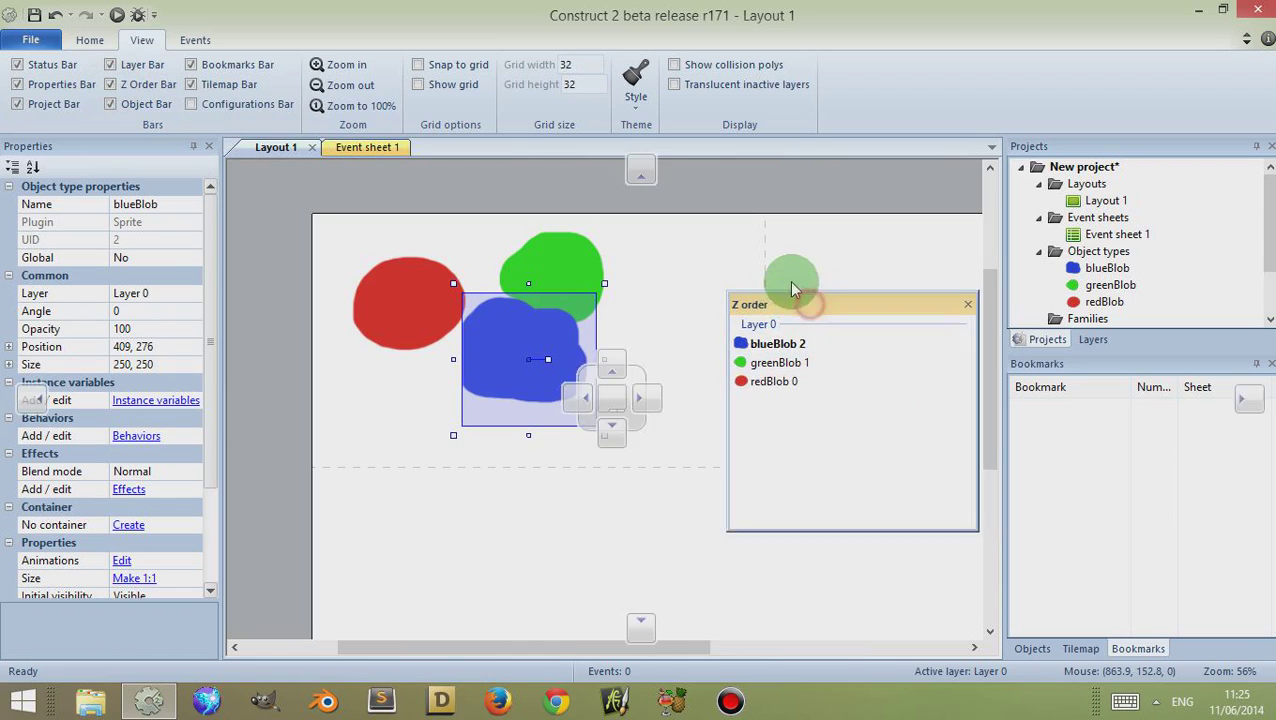
pyautogui.click(672, 407)
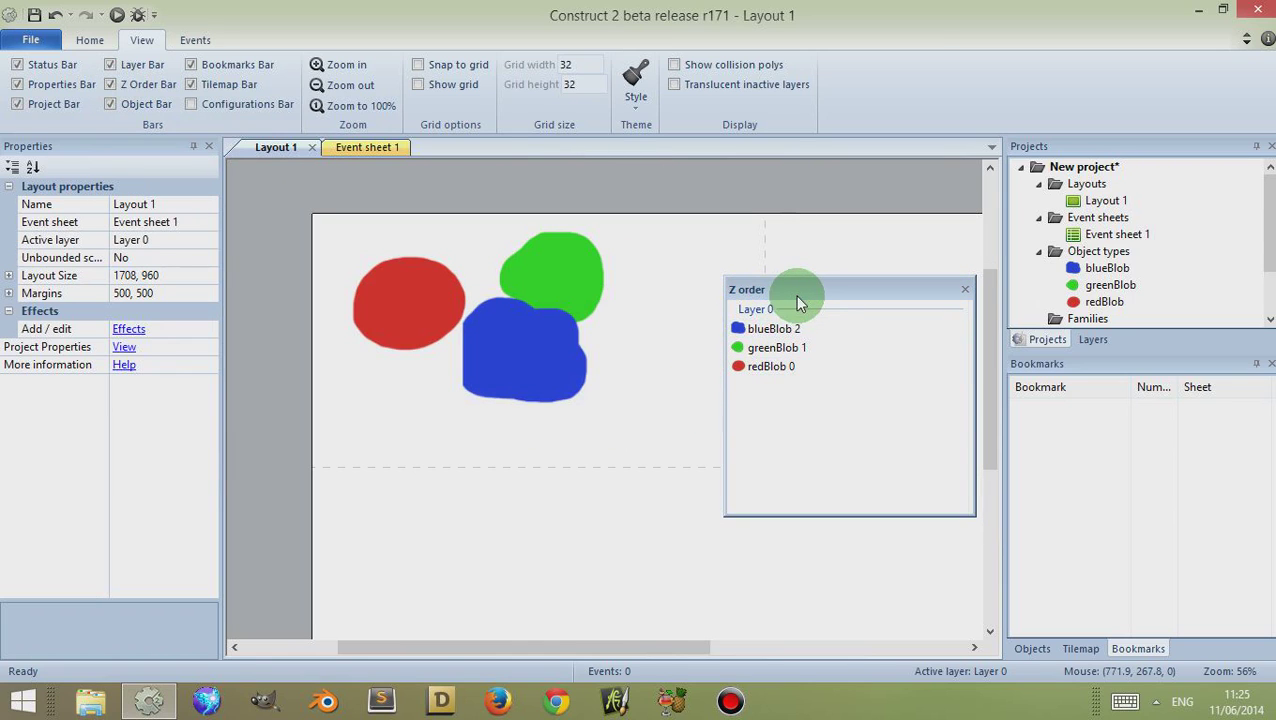
pyautogui.moveTo(774, 288); pyautogui.dragTo(1148, 250)
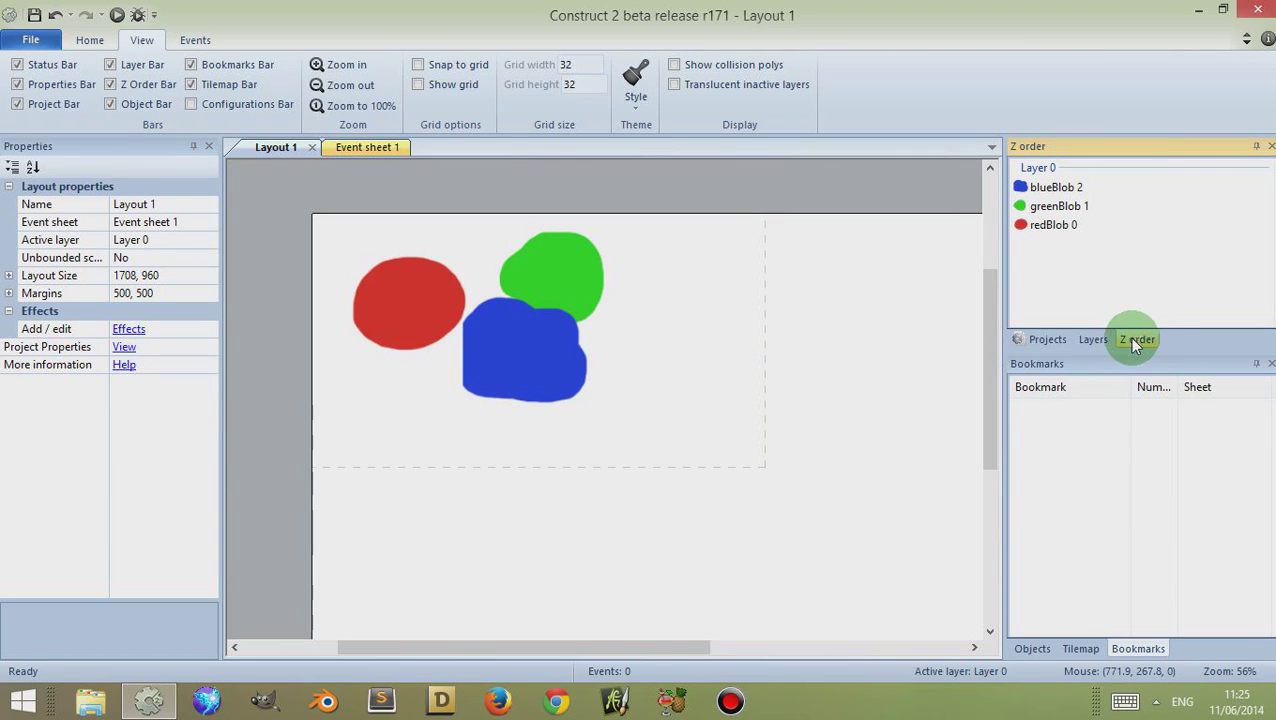
pyautogui.click(1058, 340)
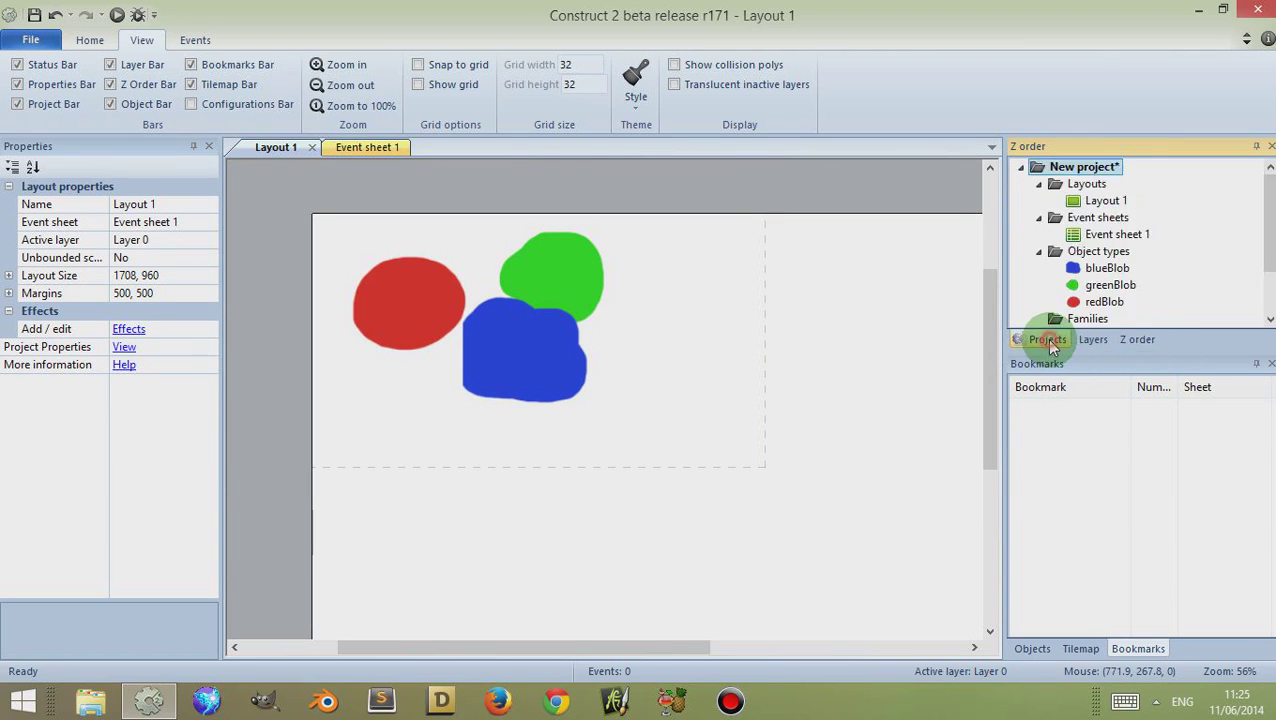
pyautogui.click(1143, 340)
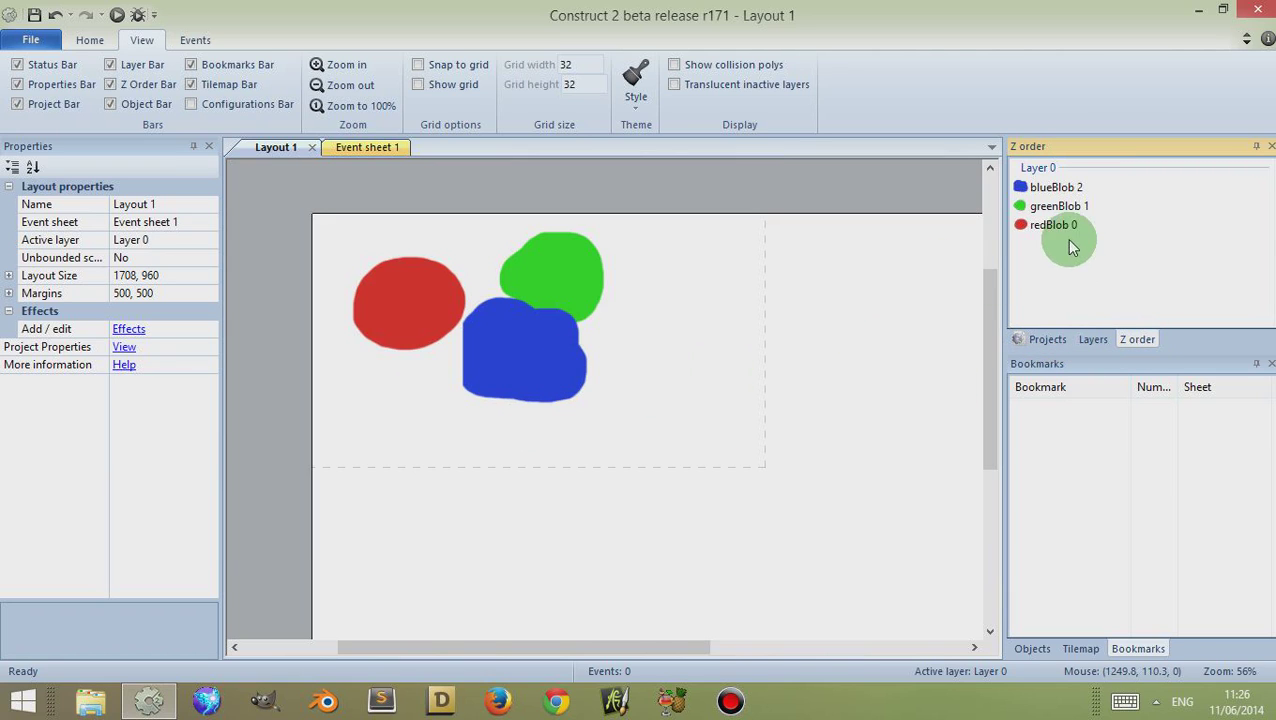
# Move redBlob 0 to the top of the Z order list and adjust the blob positions.
pyautogui.moveTo(1070, 247); pyautogui.dragTo(1091, 191)
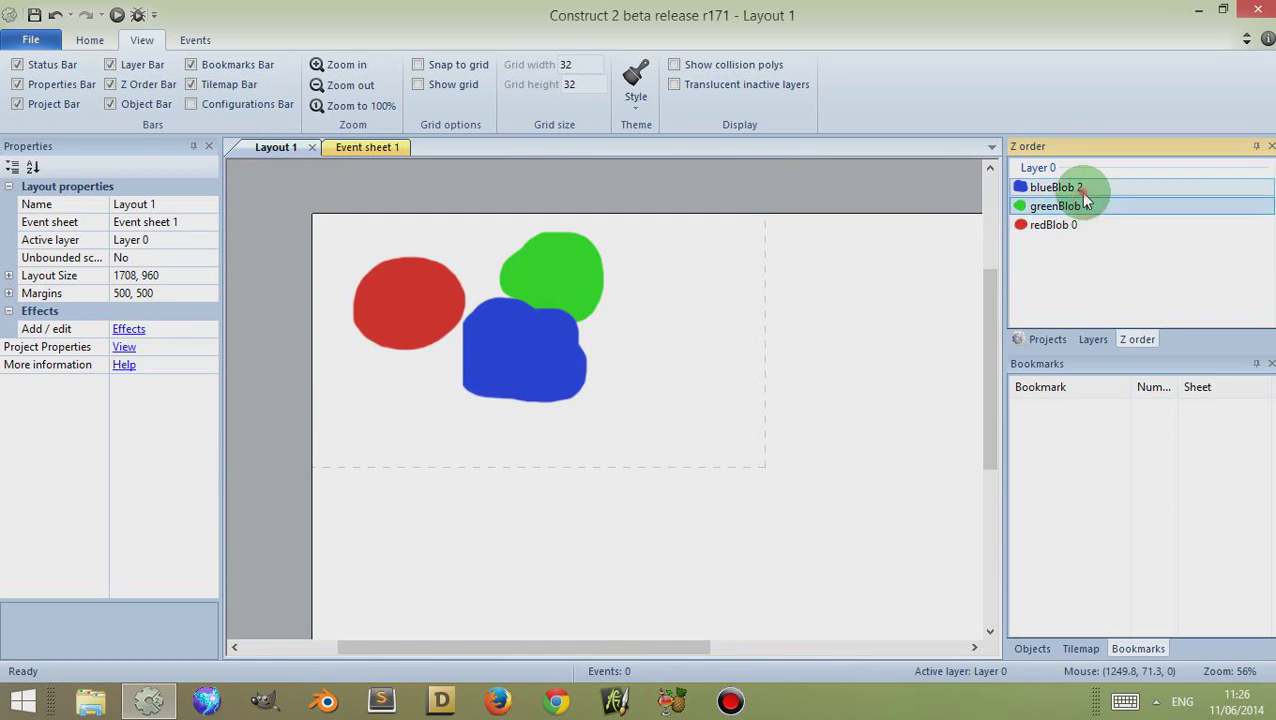
pyautogui.moveTo(527, 327); pyautogui.dragTo(485, 373)
pyautogui.moveTo(537, 295); pyautogui.dragTo(500, 305)
pyautogui.moveTo(484, 407); pyautogui.dragTo(456, 395)
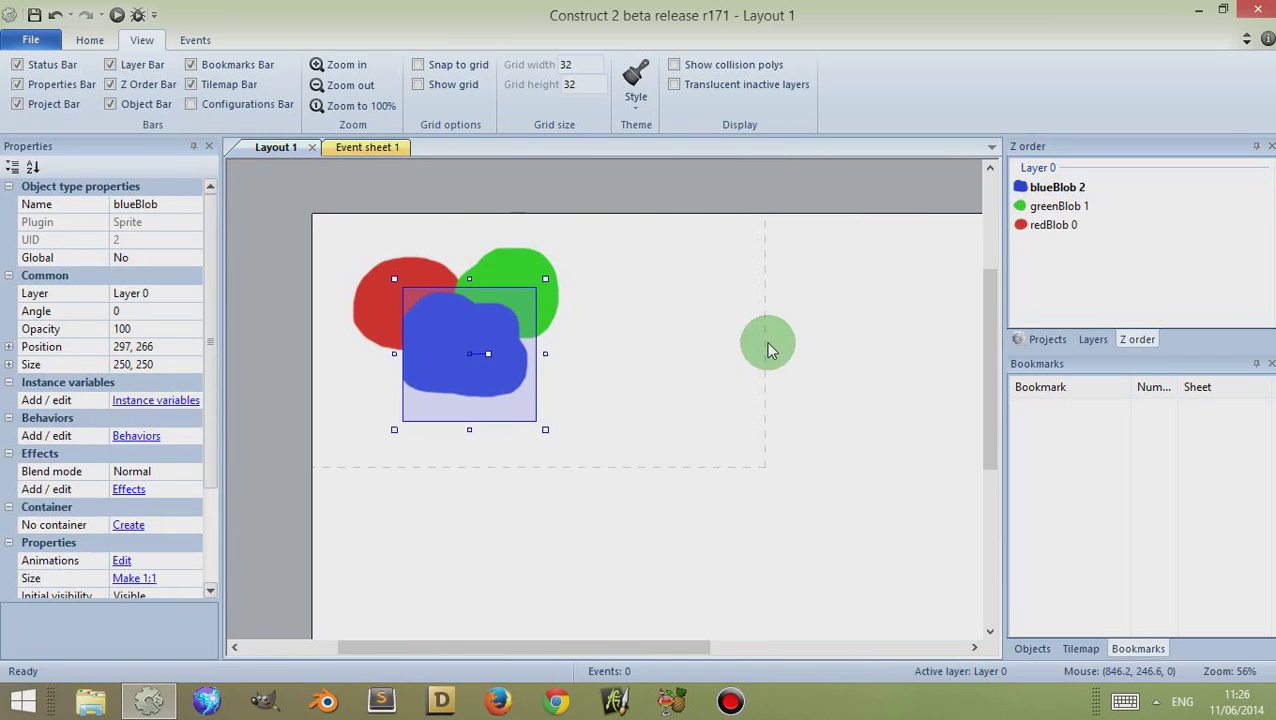
pyautogui.click(1064, 226)
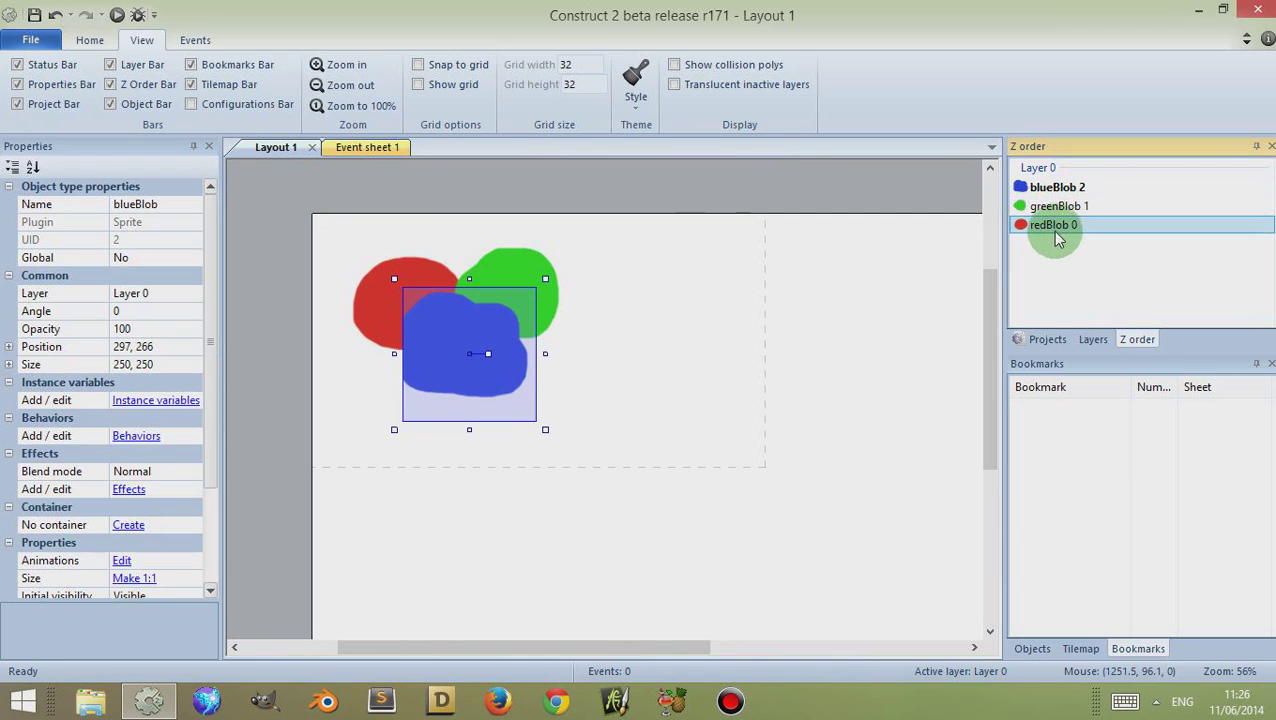
pyautogui.rightClick(1057, 230)
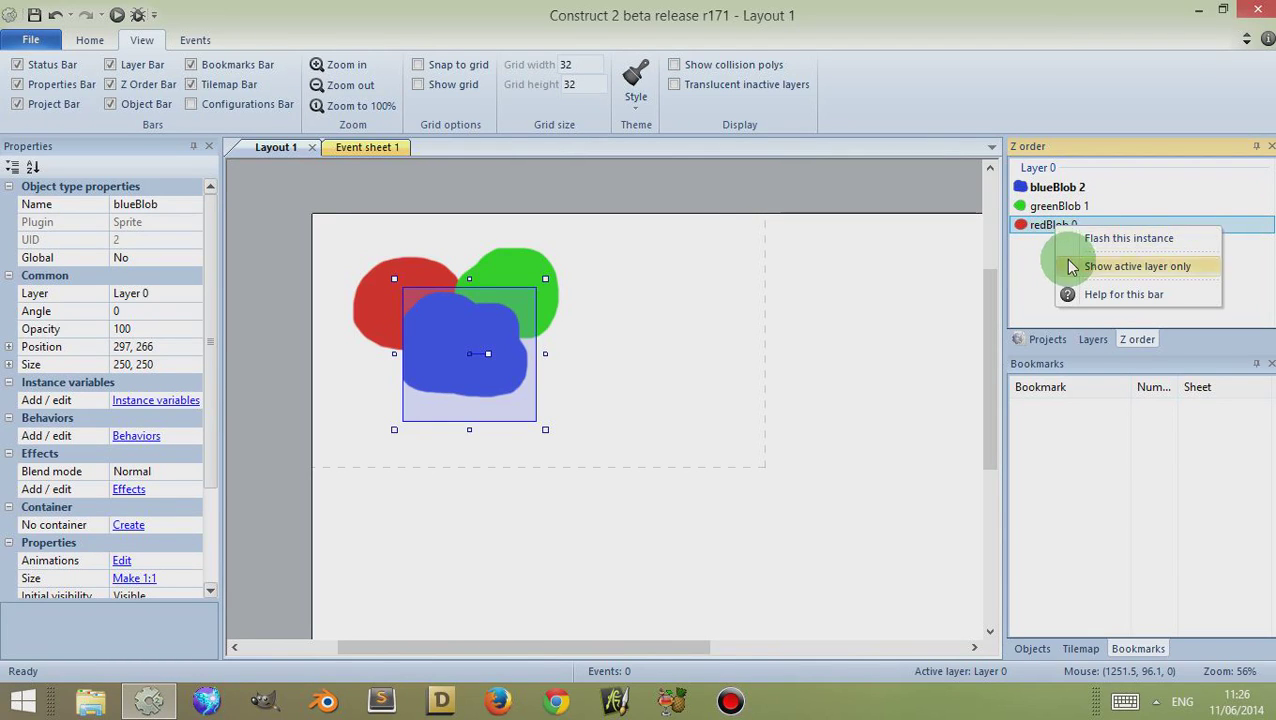
pyautogui.click(1064, 265)
pyautogui.moveTo(1050, 205); pyautogui.dragTo(1040, 180)
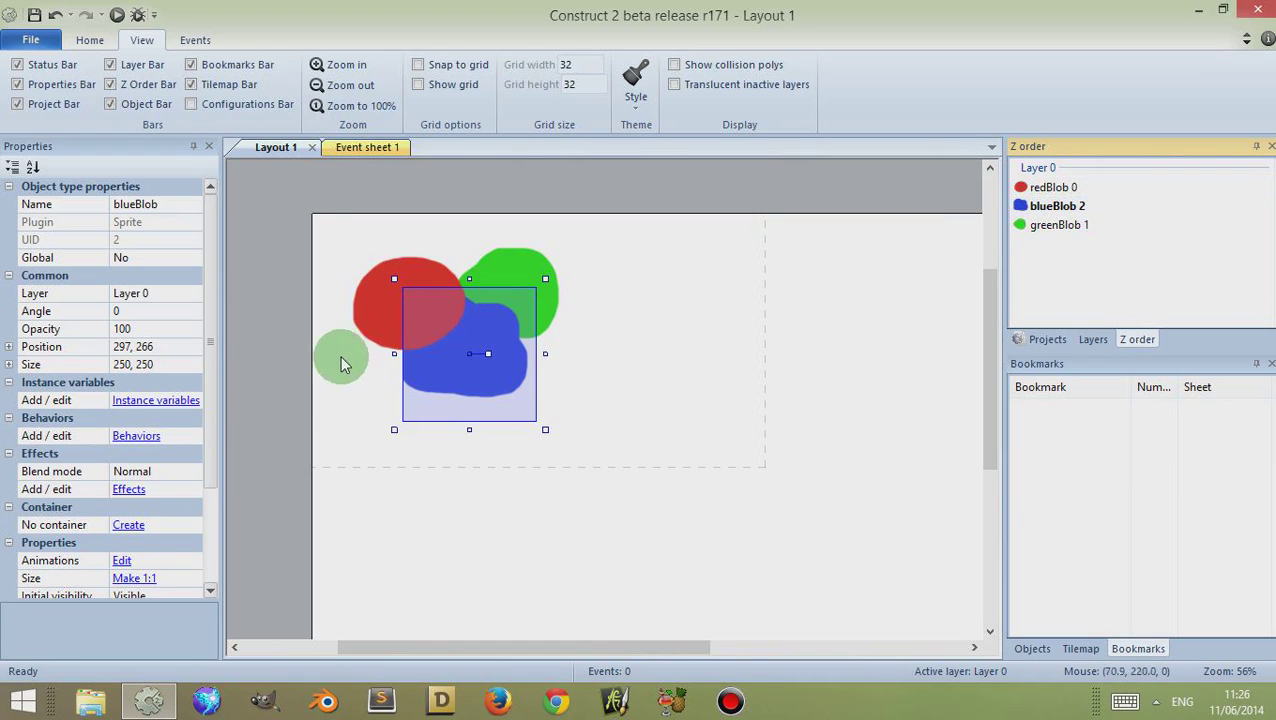
pyautogui.moveTo(385, 332)
pyautogui.mouseDown()
pyautogui.moveTo(428, 323)
pyautogui.moveTo(405, 318)
pyautogui.mouseUp()
# Move greenBlob 1 to the top of the Z order and place the green blob at 395, 156.
pyautogui.click(1070, 228)
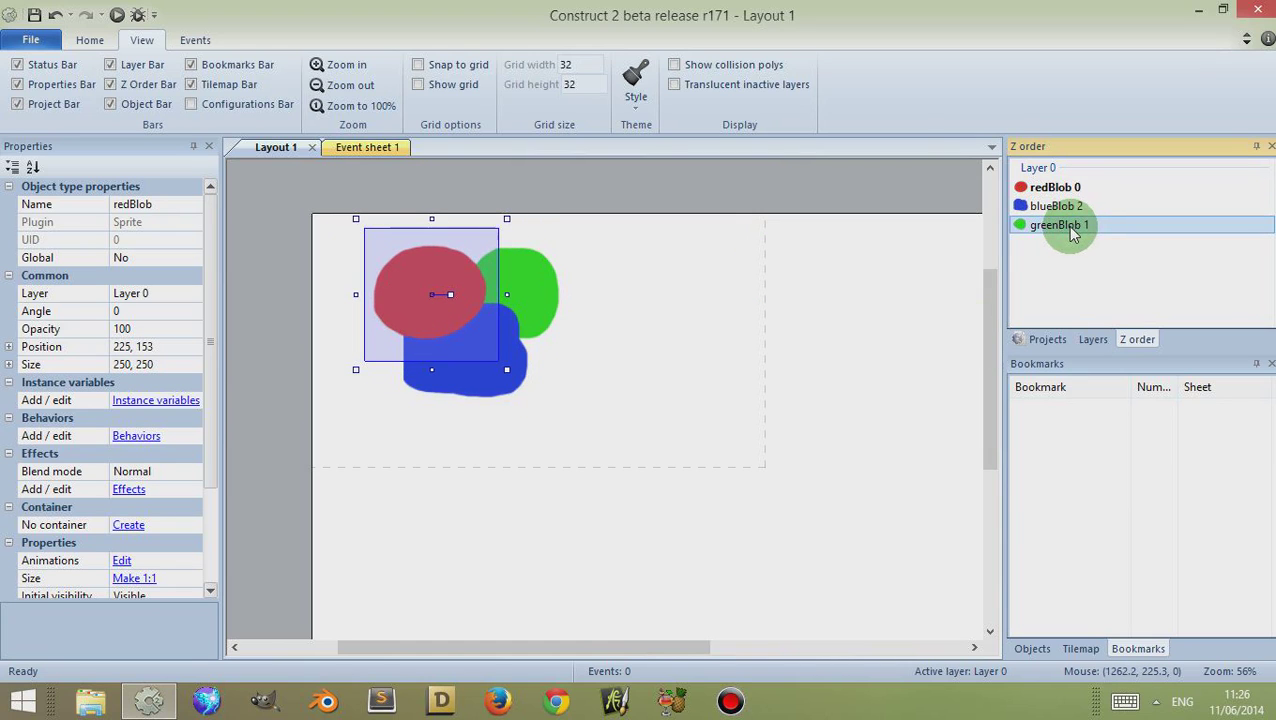
pyautogui.moveTo(1070, 187); pyautogui.dragTo(1072, 183)
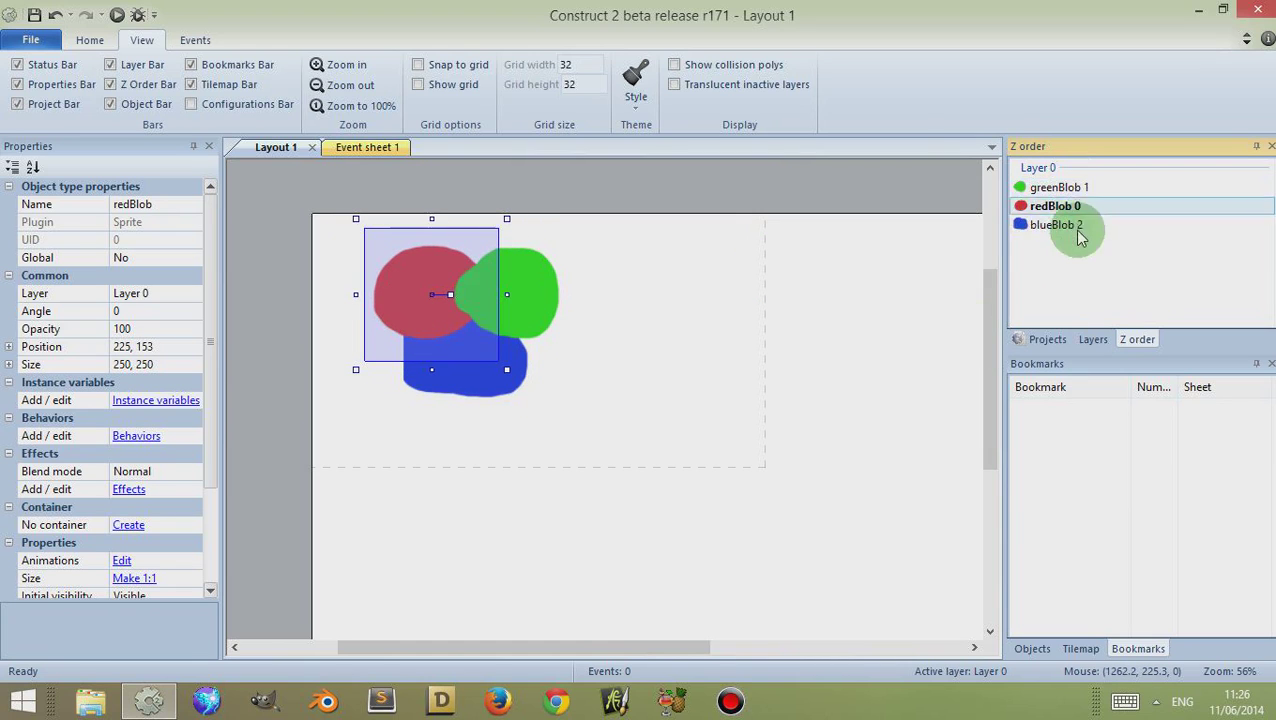
pyautogui.moveTo(528, 287); pyautogui.dragTo(483, 288)
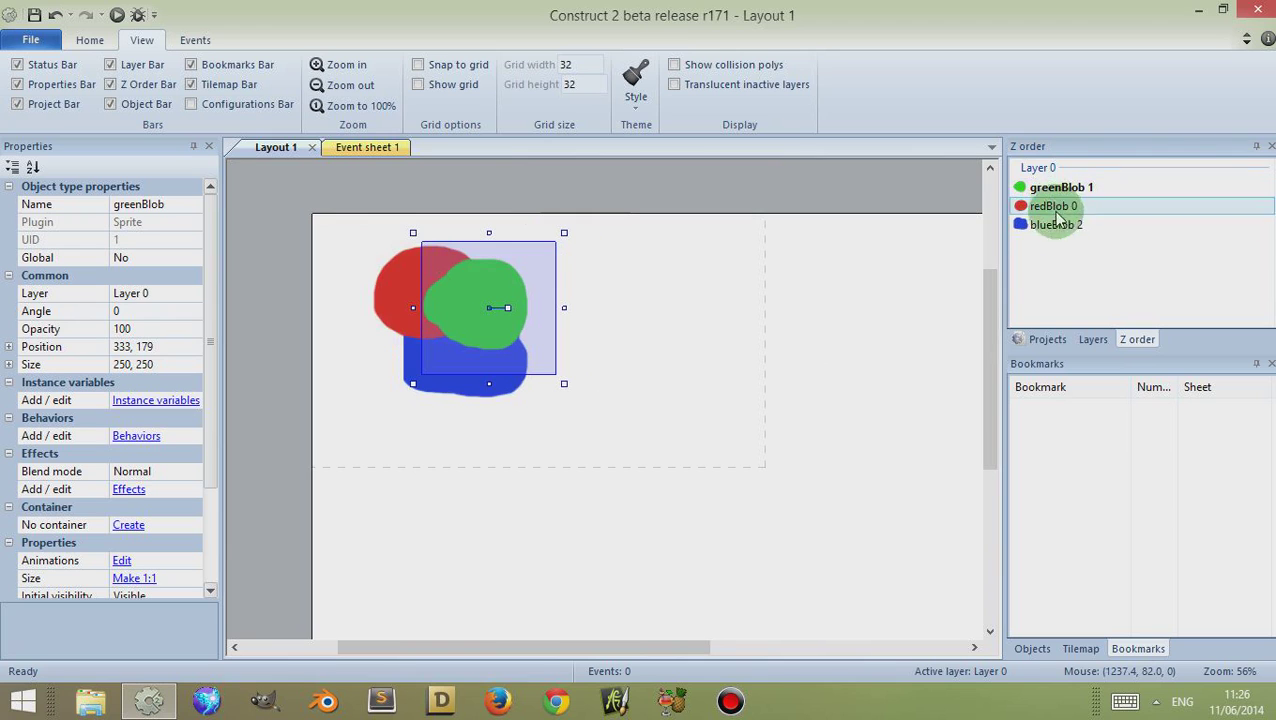
pyautogui.moveTo(460, 311); pyautogui.dragTo(492, 299)
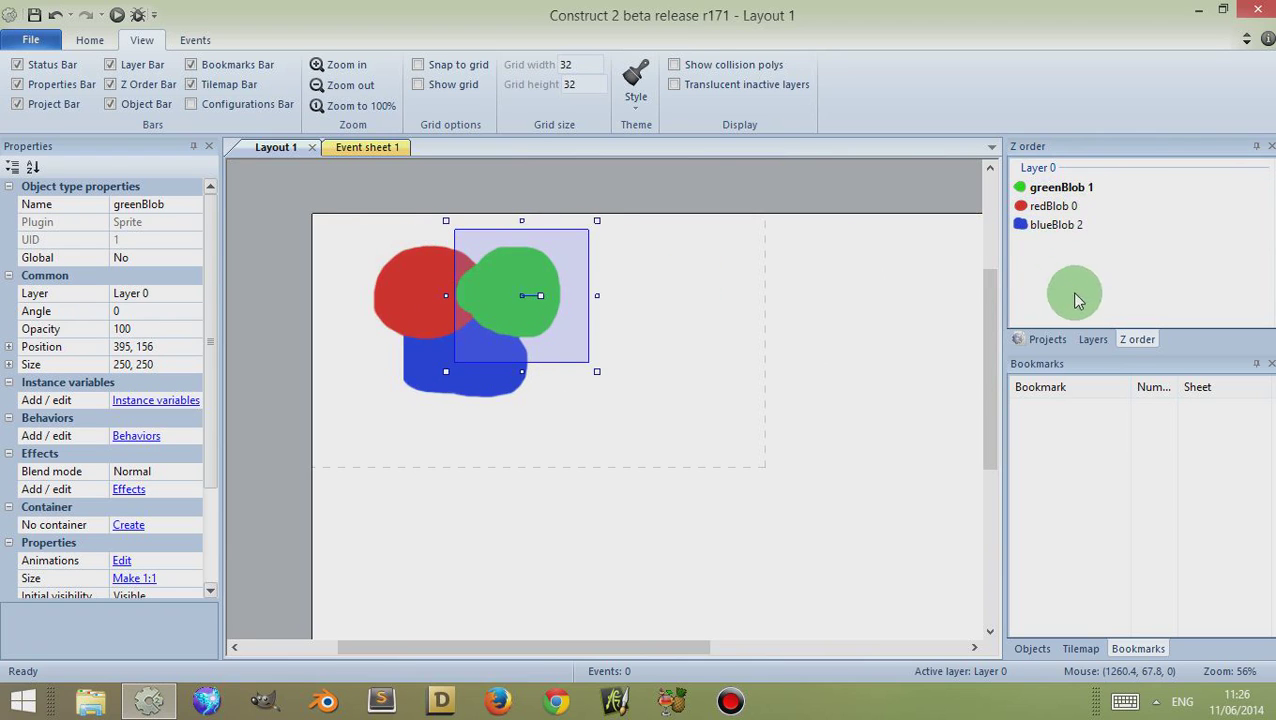
pyautogui.click(1093, 339)
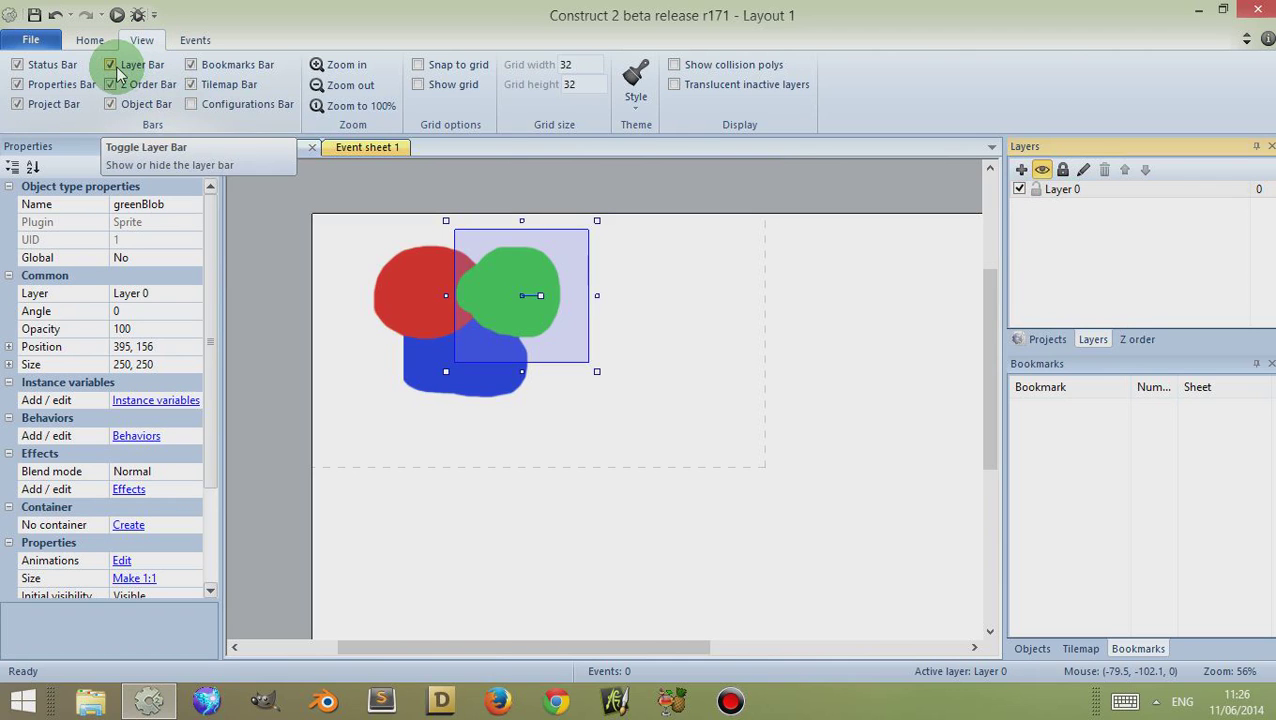
# Add Layer 1 above Layer 0 and set the blue blob's Layer property to Layer 1.
pyautogui.click(1021, 170)
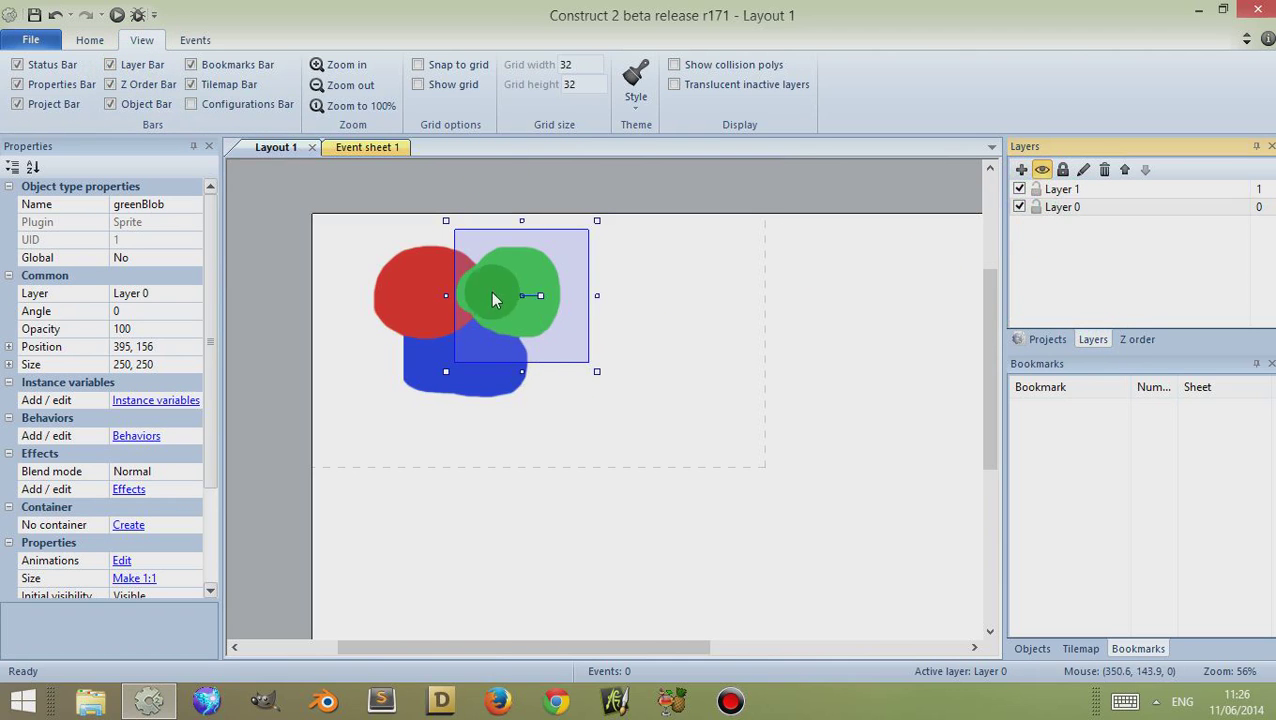
pyautogui.click(420, 357)
pyautogui.click(420, 357)
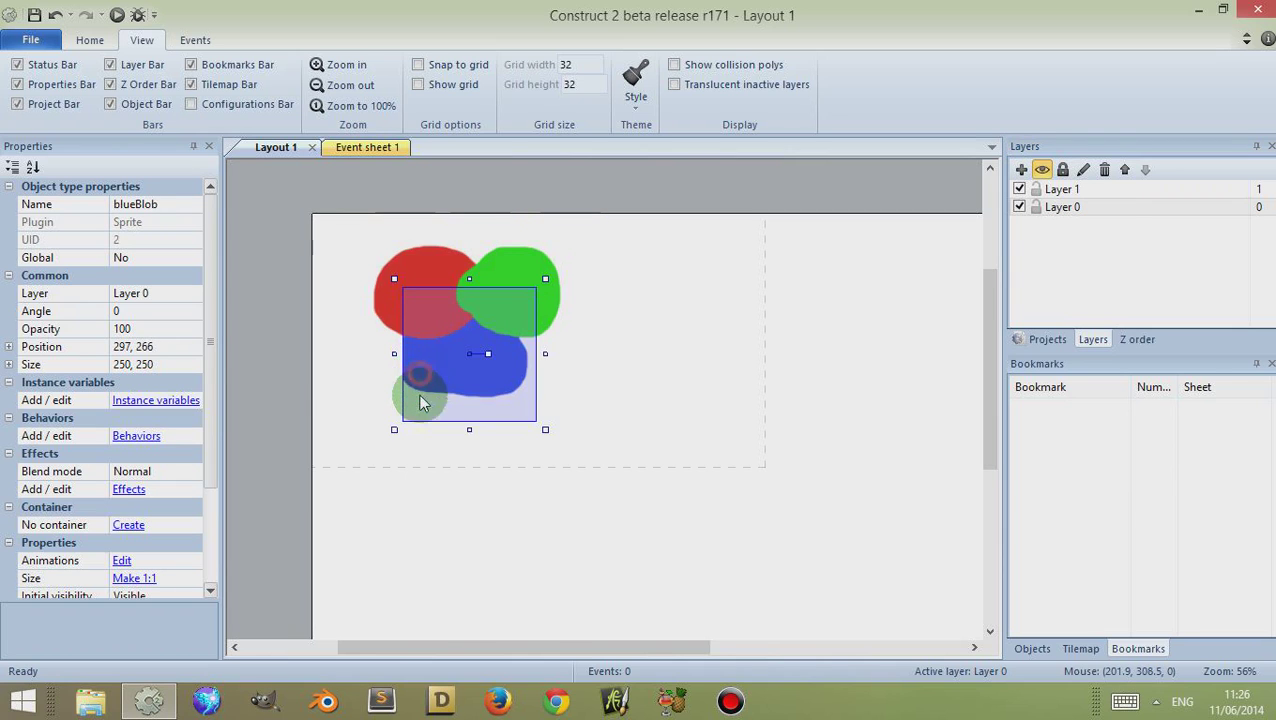
pyautogui.moveTo(419, 360); pyautogui.dragTo(363, 378)
pyautogui.click(188, 294)
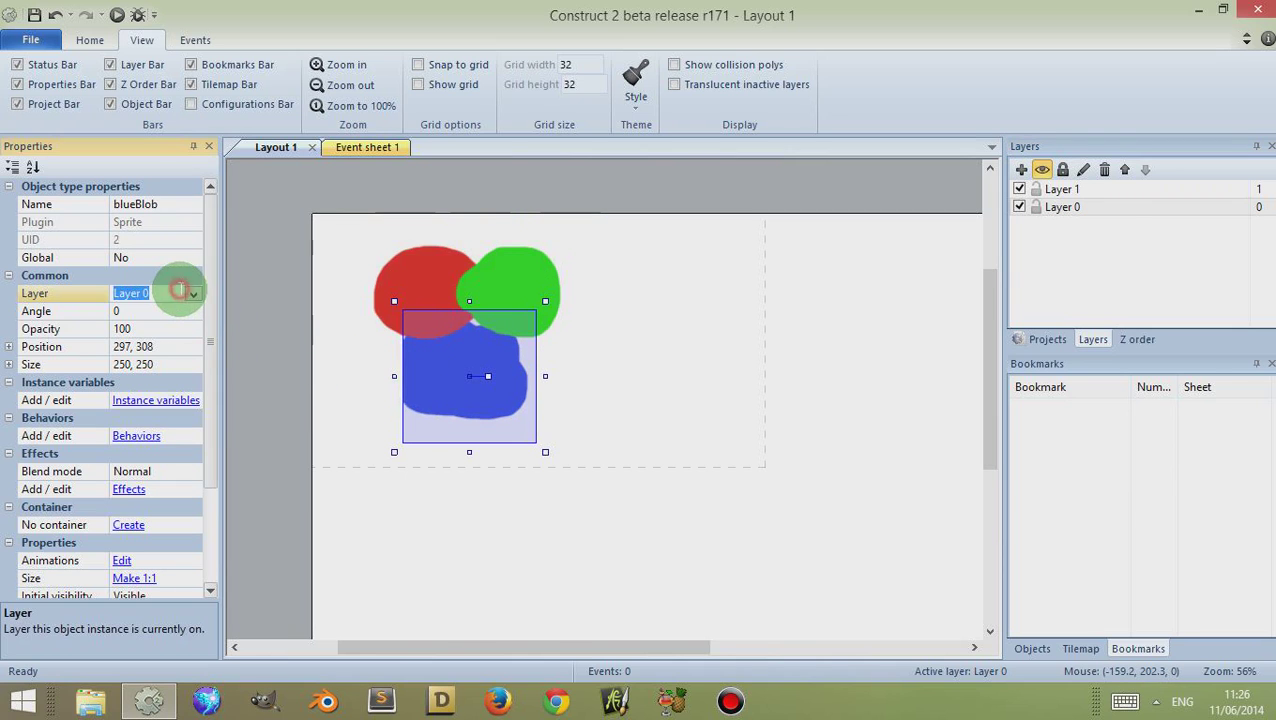
pyautogui.click(193, 294)
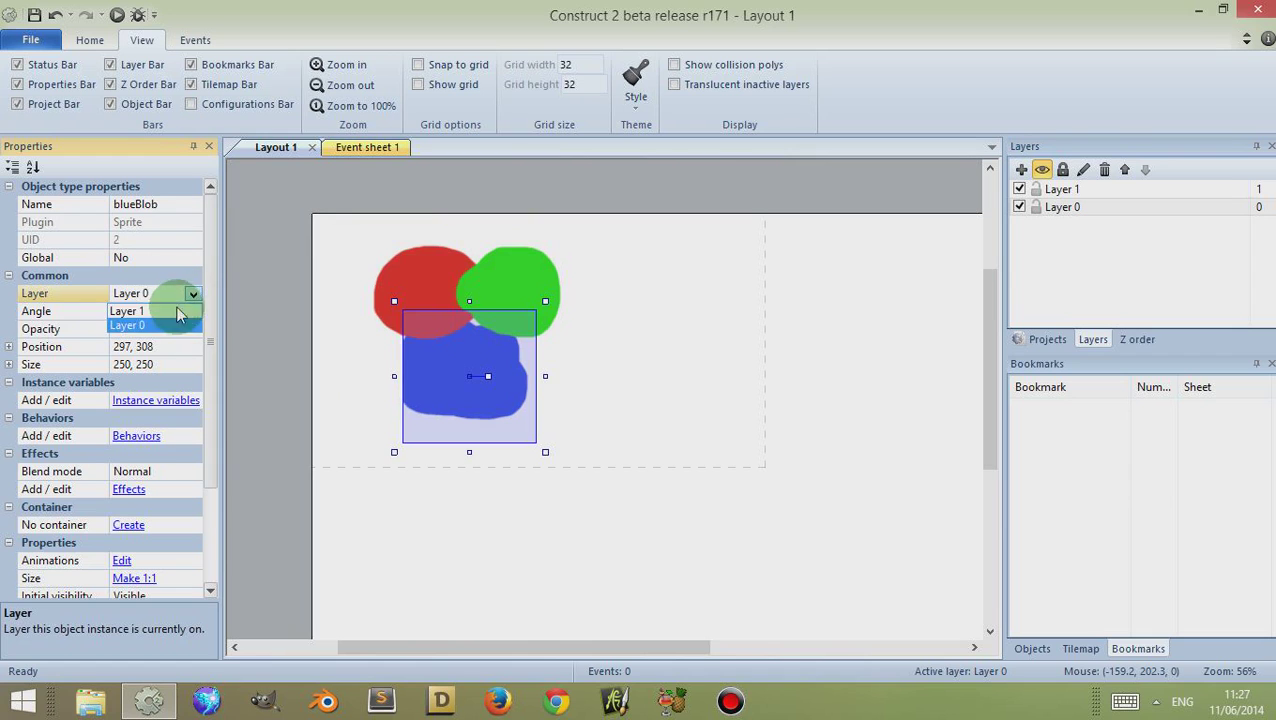
pyautogui.click(170, 311)
# With the Z order list grouped by layer, nudge greenBlob left to 342, 165.
pyautogui.click(304, 349)
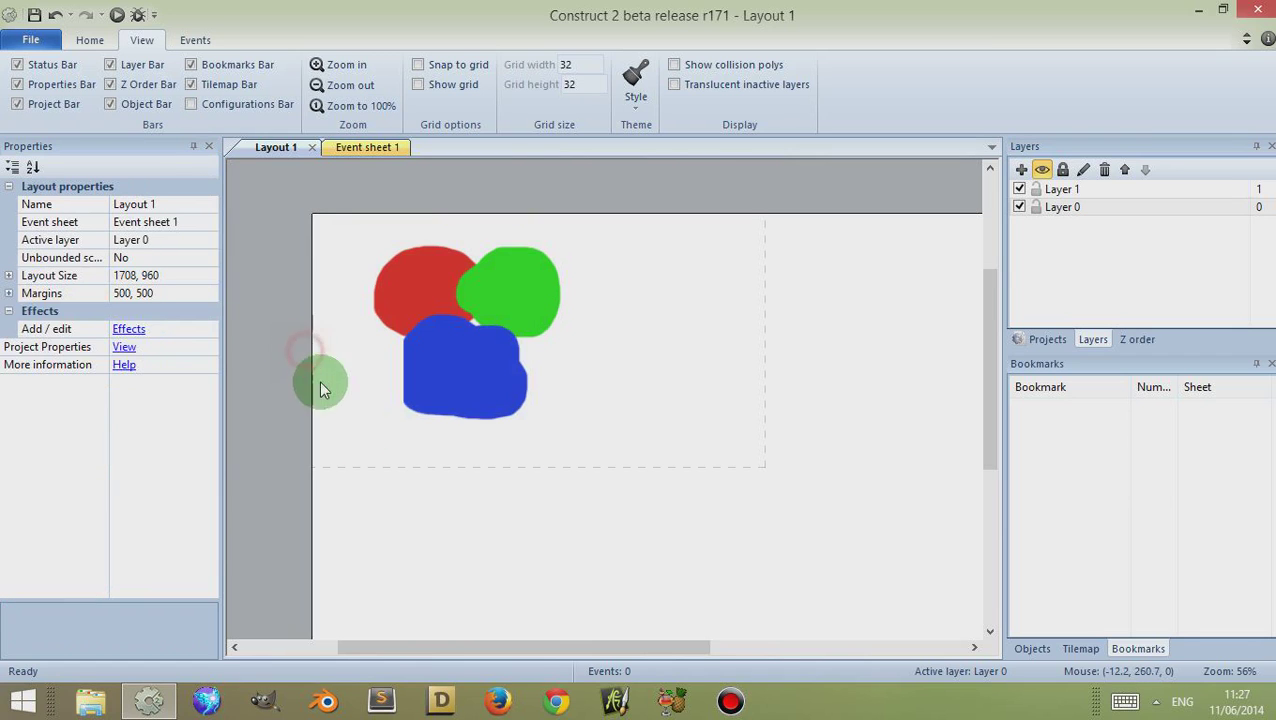
pyautogui.click(450, 399)
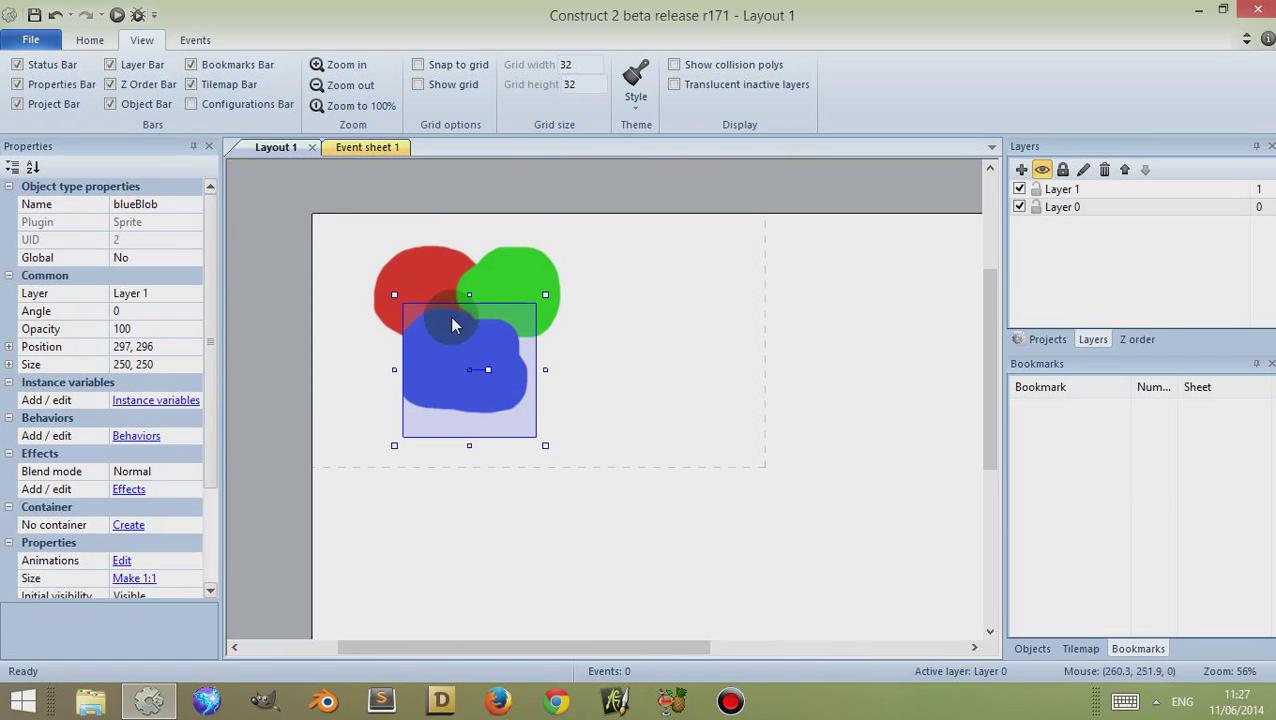
pyautogui.click(1130, 341)
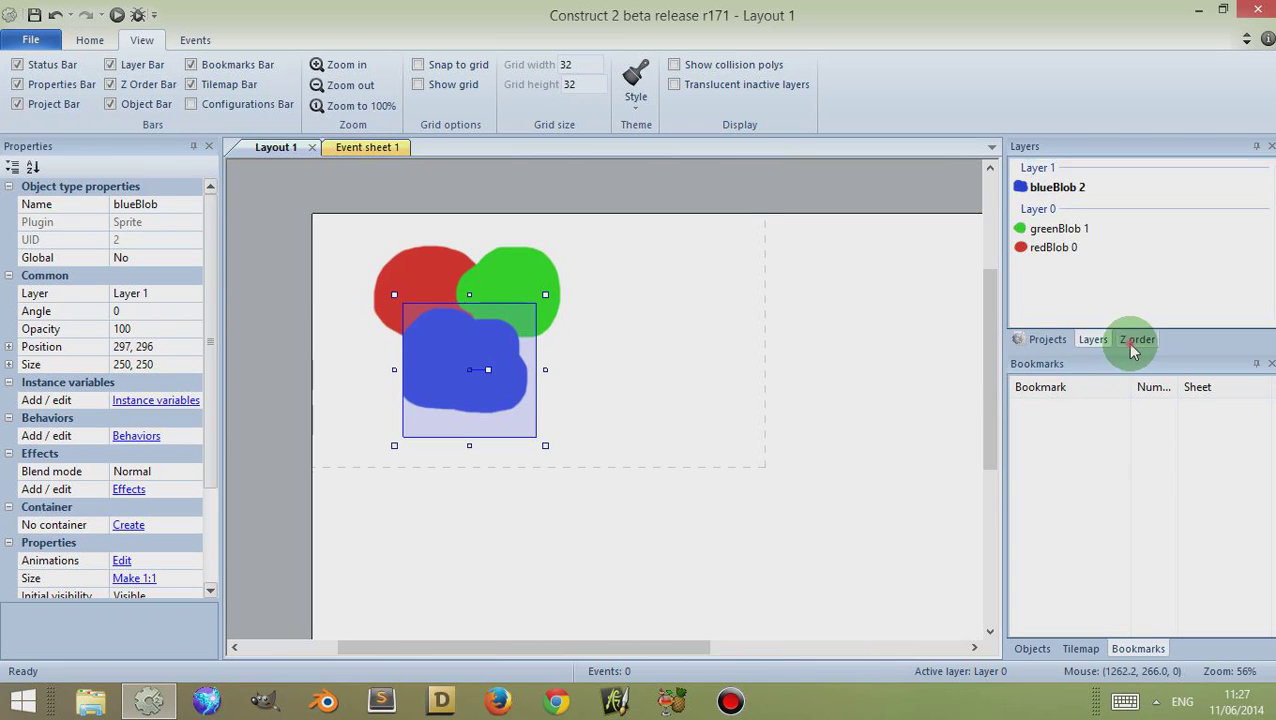
pyautogui.click(676, 349)
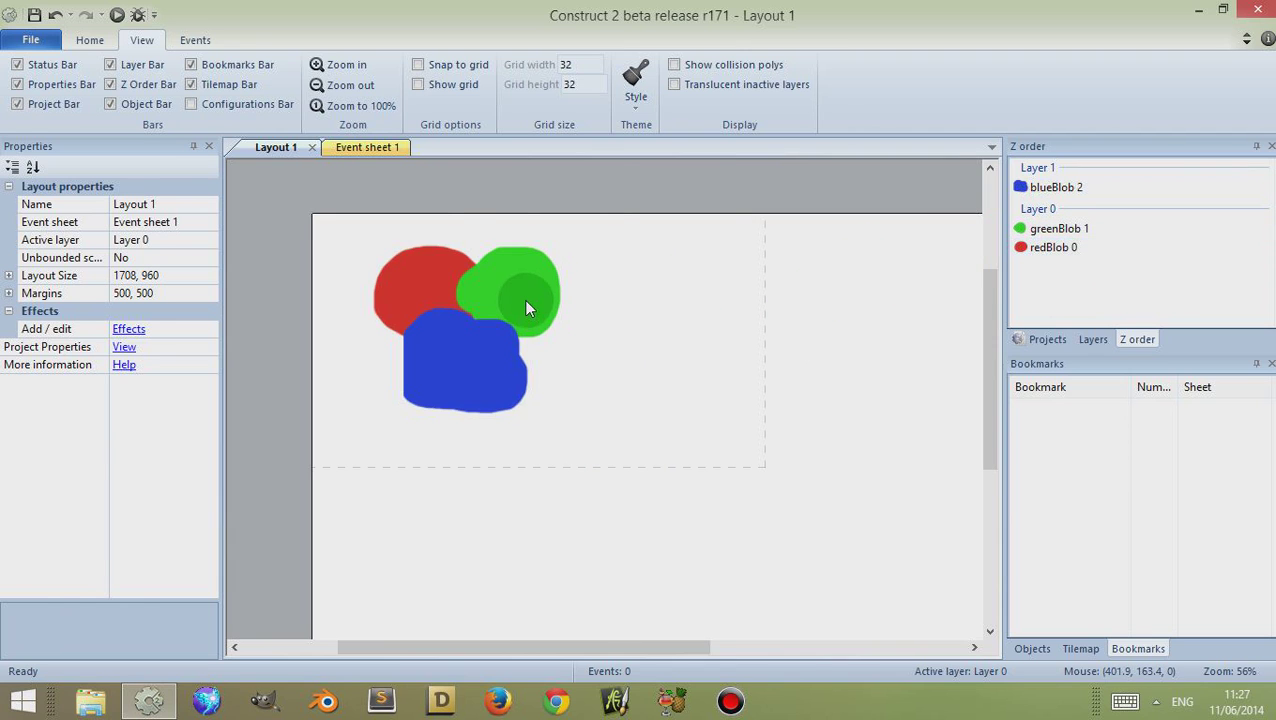
pyautogui.moveTo(523, 299); pyautogui.dragTo(495, 298)
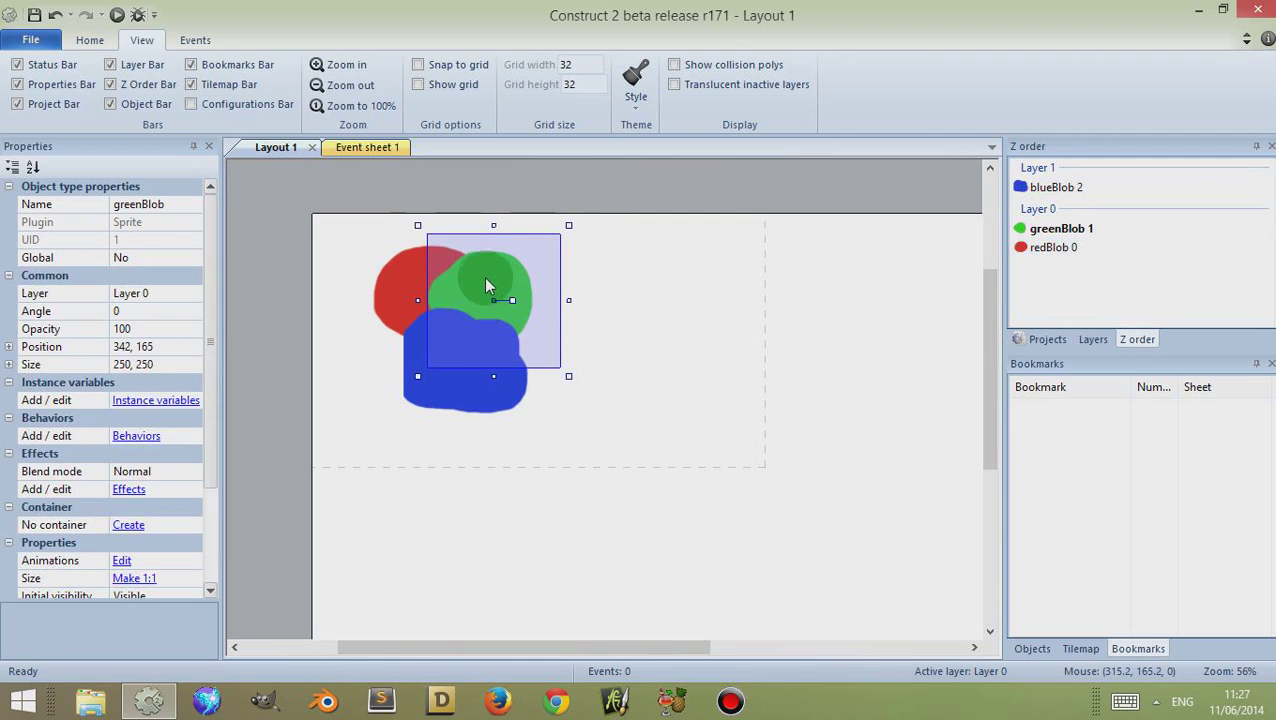
pyautogui.rightClick(483, 268)
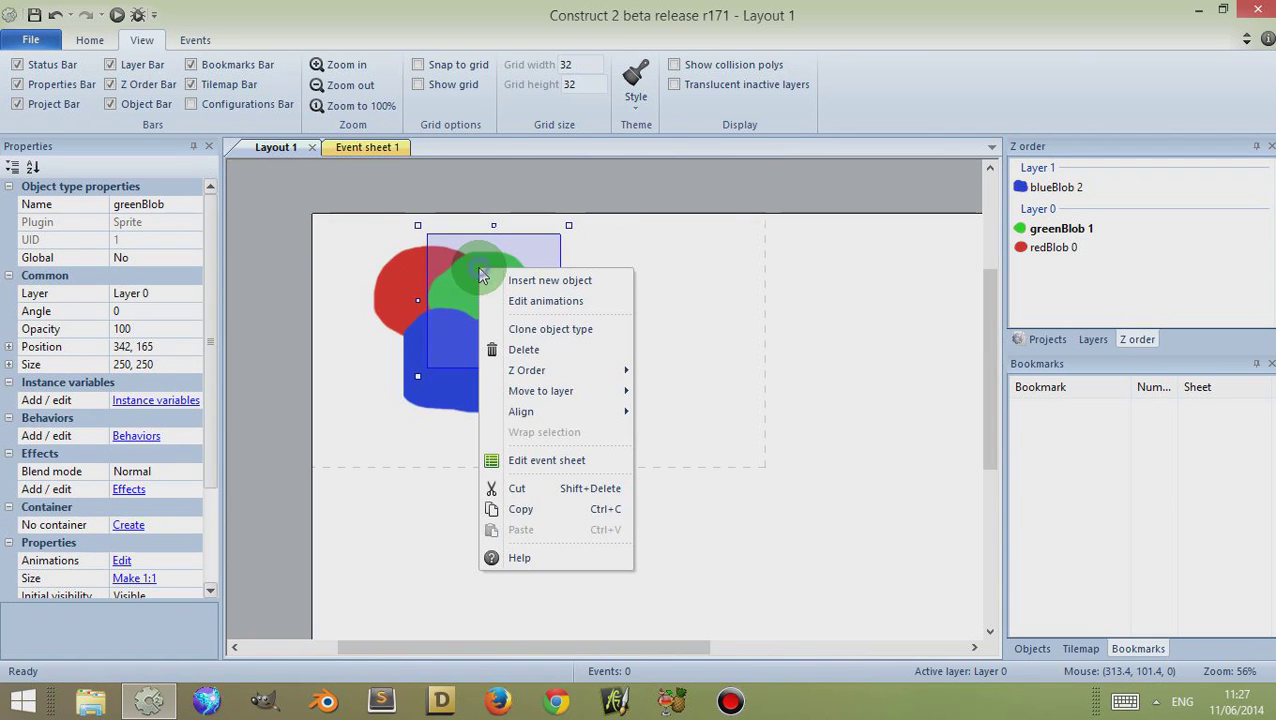
pyautogui.click(360, 299)
pyautogui.click(398, 267)
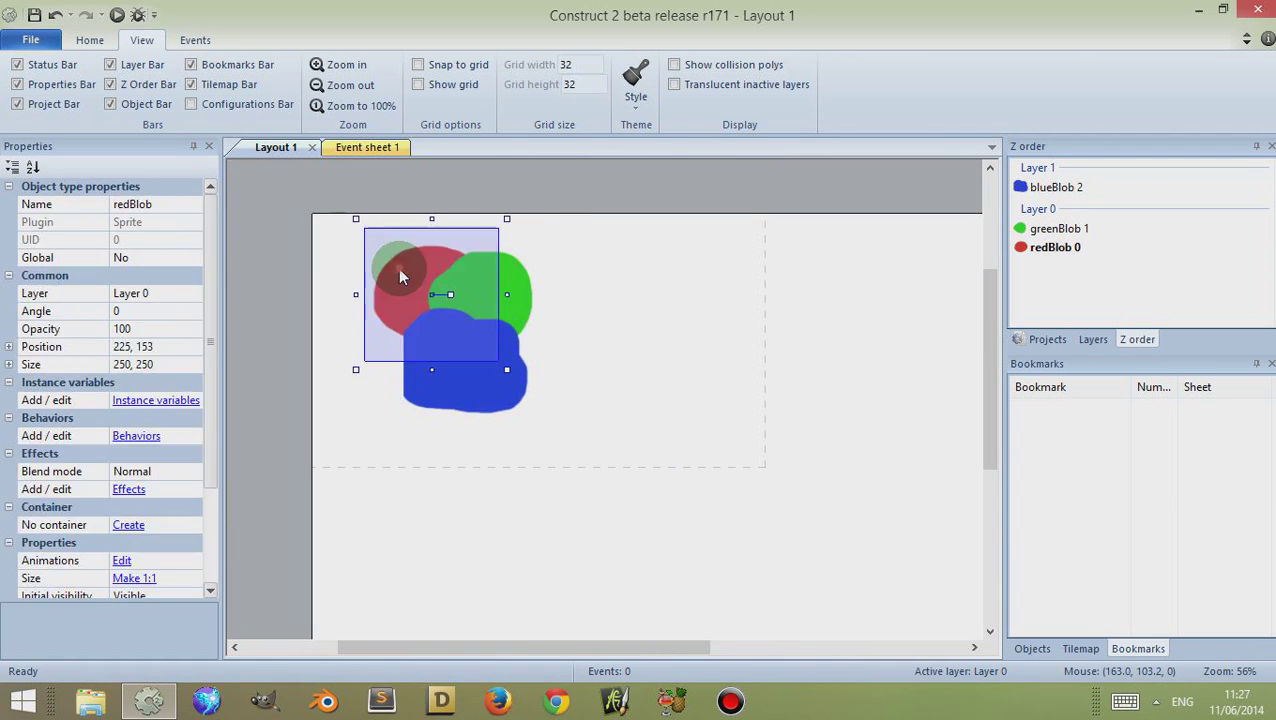
pyautogui.rightClick(398, 267)
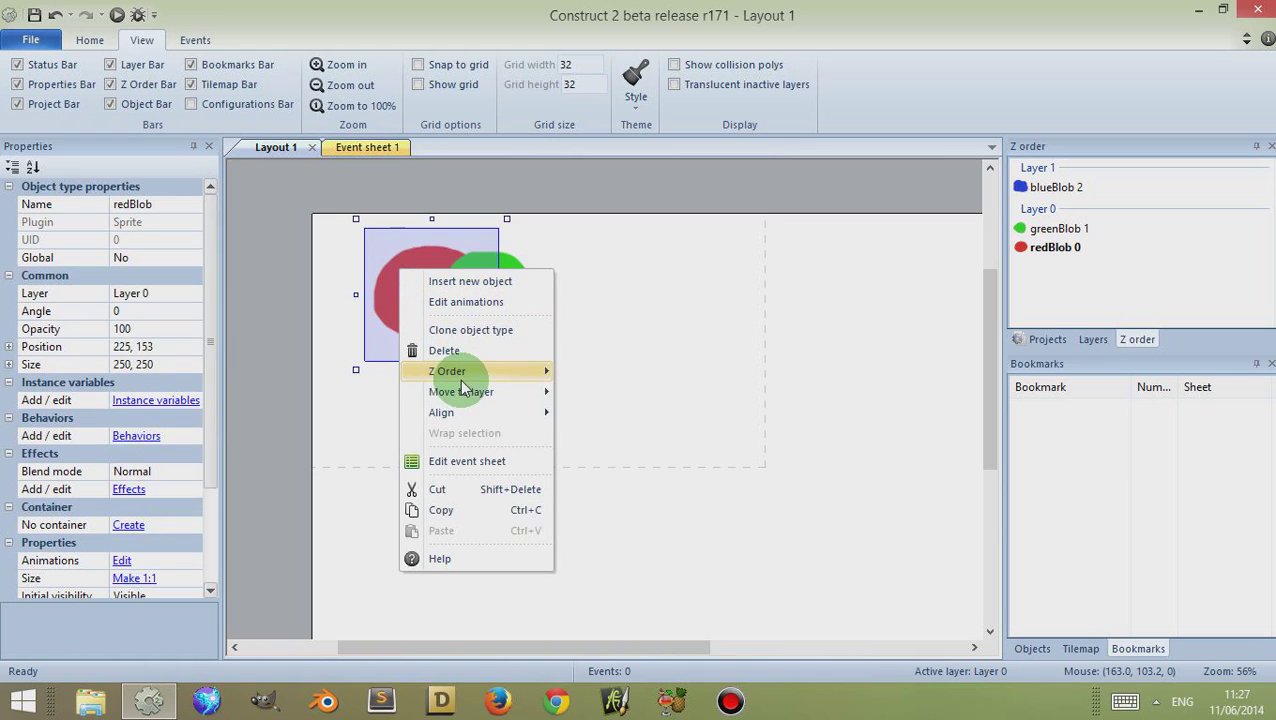
pyautogui.moveTo(476, 371)
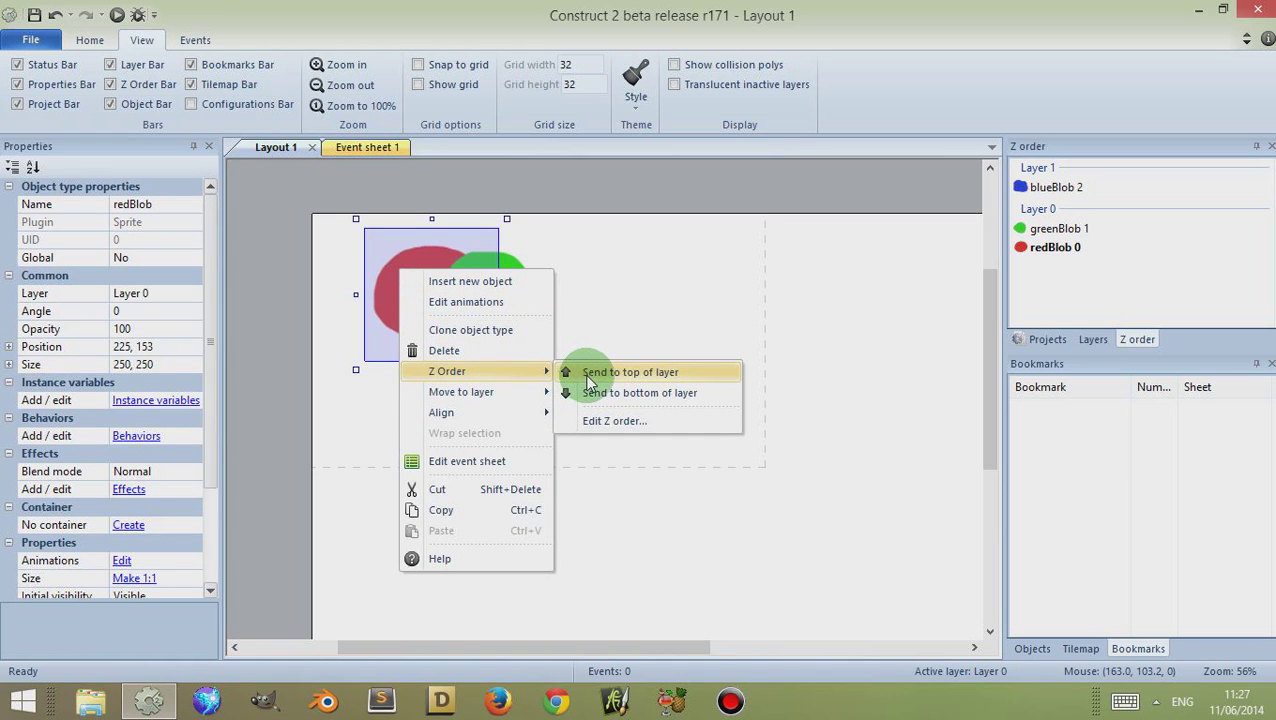
pyautogui.click(590, 376)
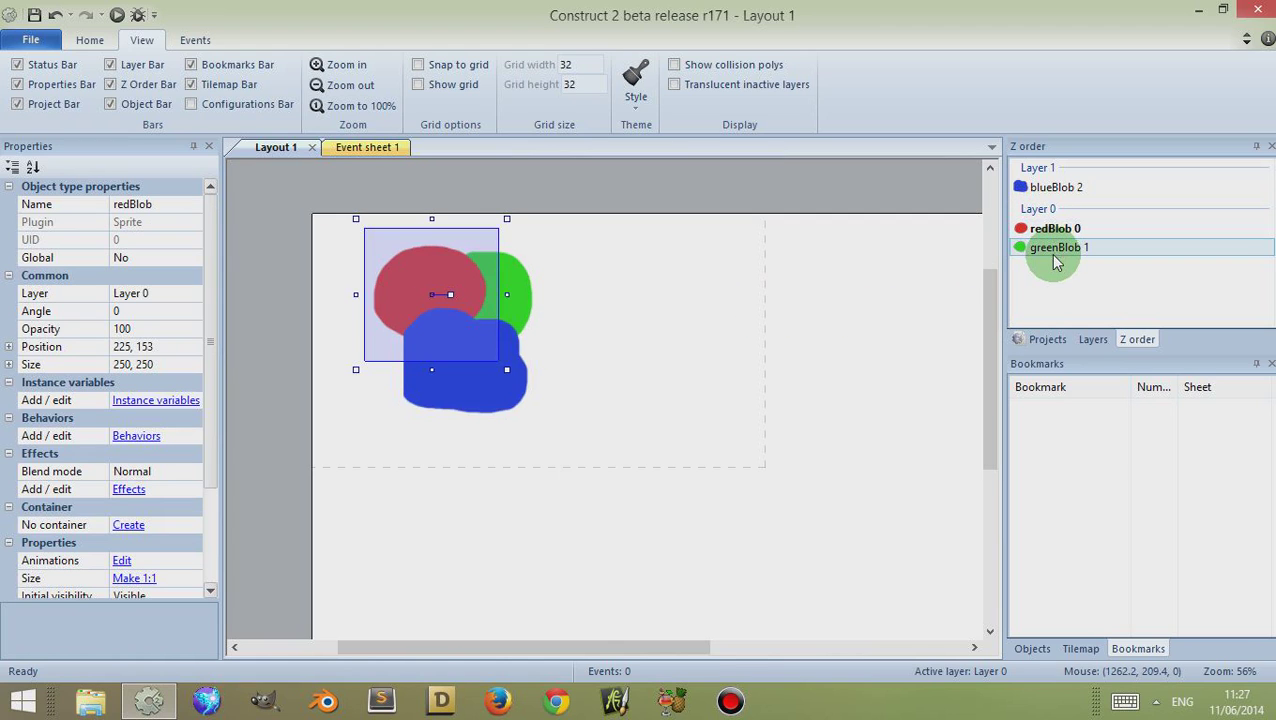
pyautogui.rightClick(411, 265)
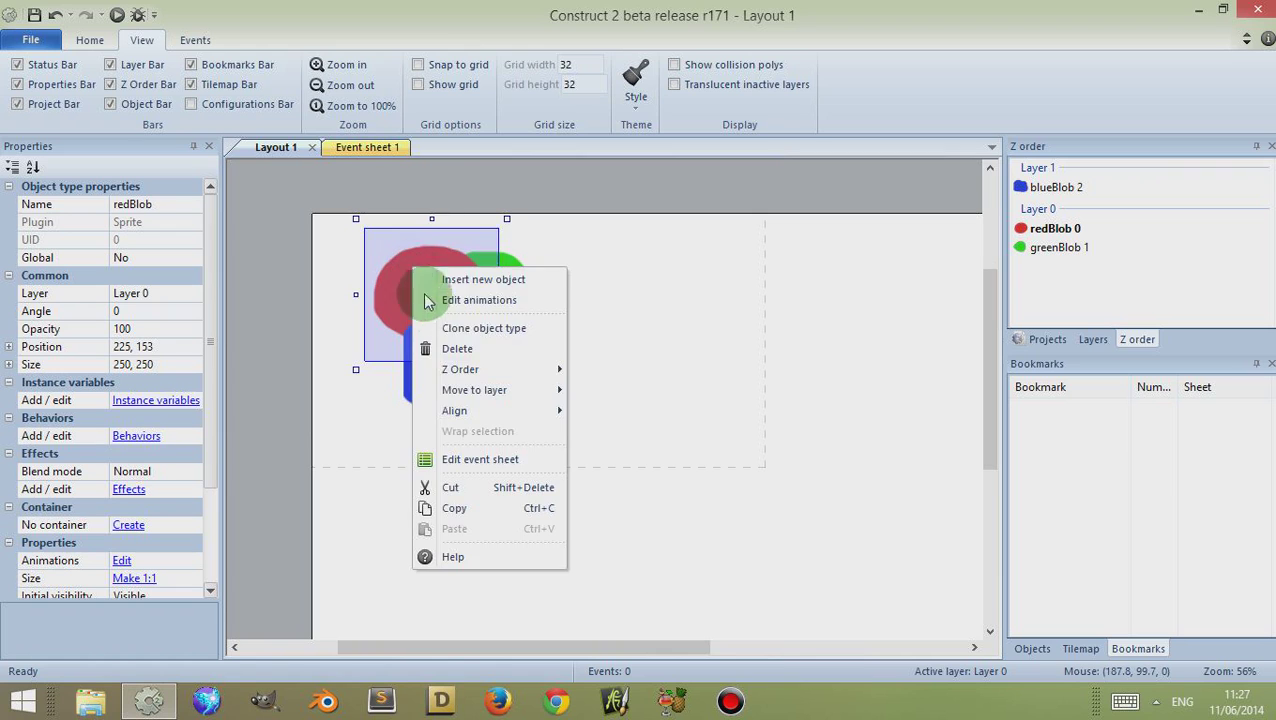
pyautogui.moveTo(461, 376)
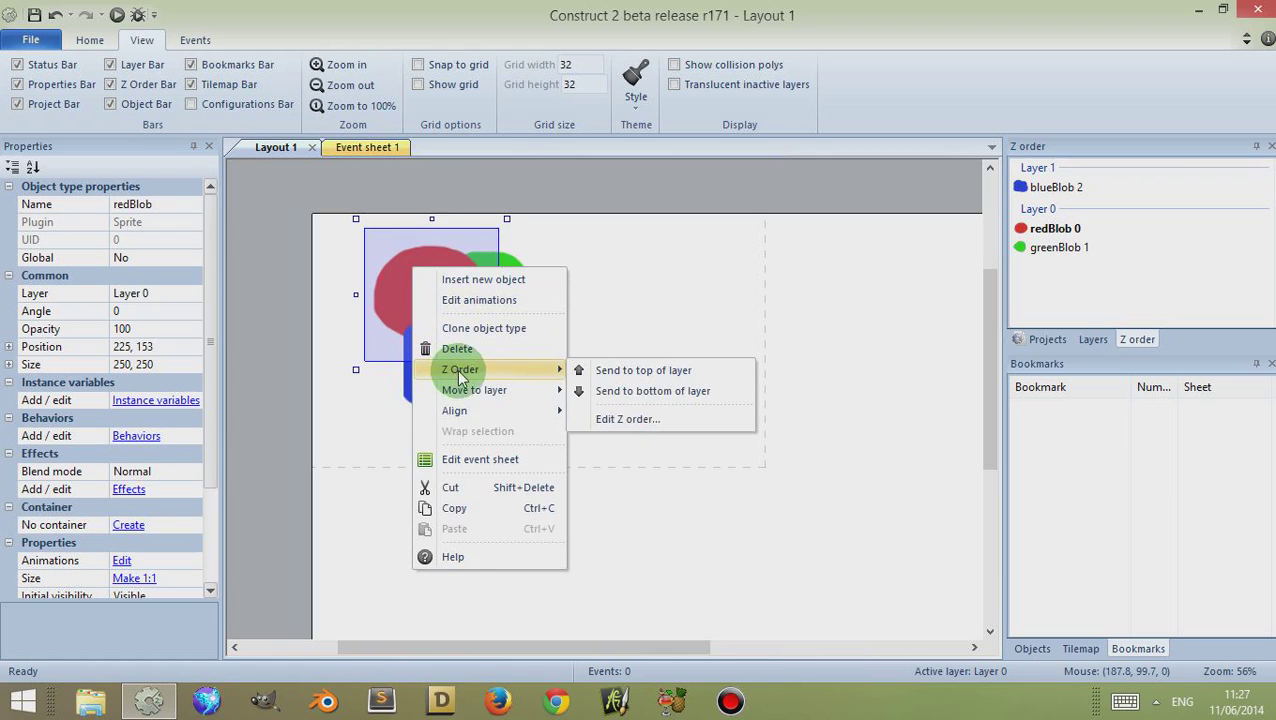
pyautogui.click(622, 398)
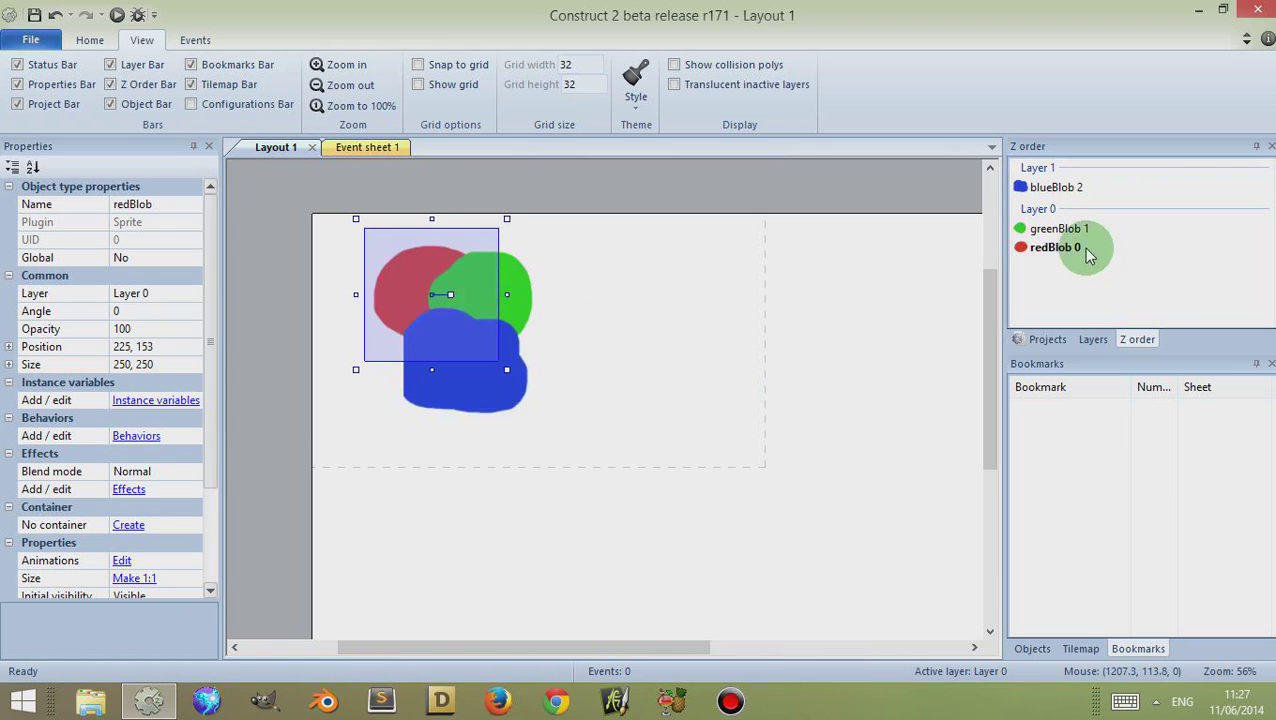
pyautogui.rightClick(412, 267)
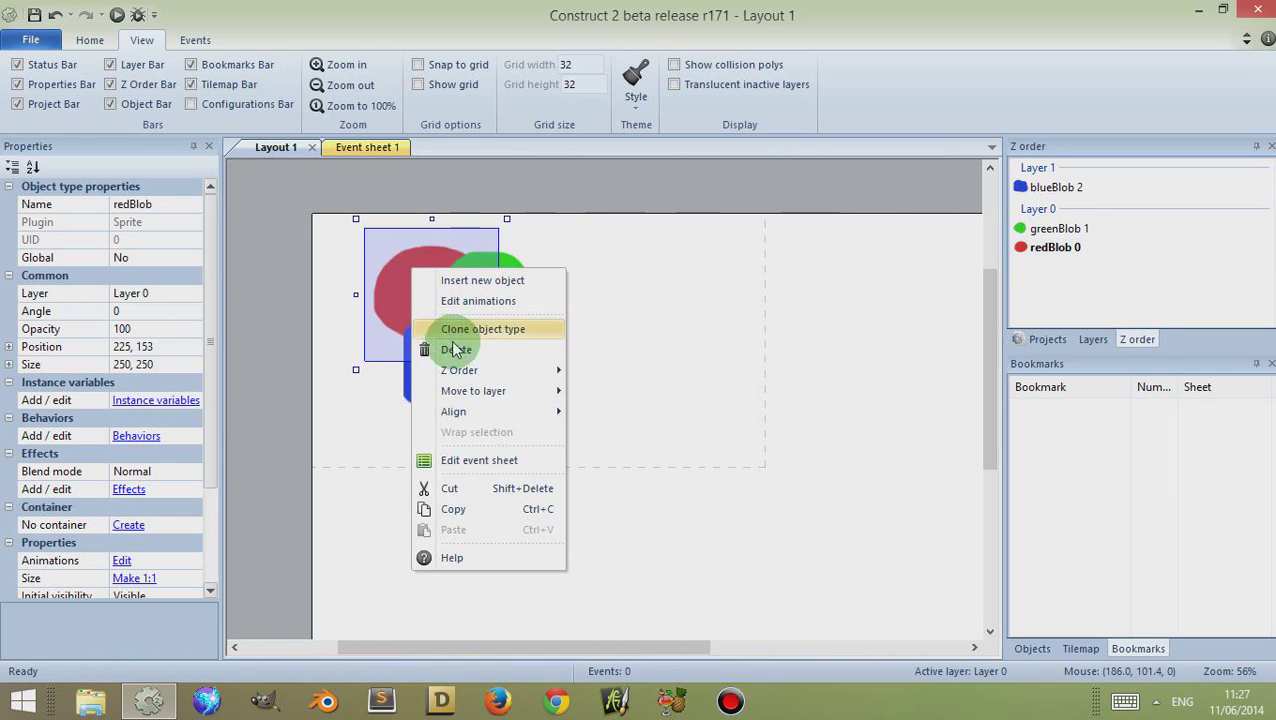
pyautogui.moveTo(461, 375)
pyautogui.click(627, 427)
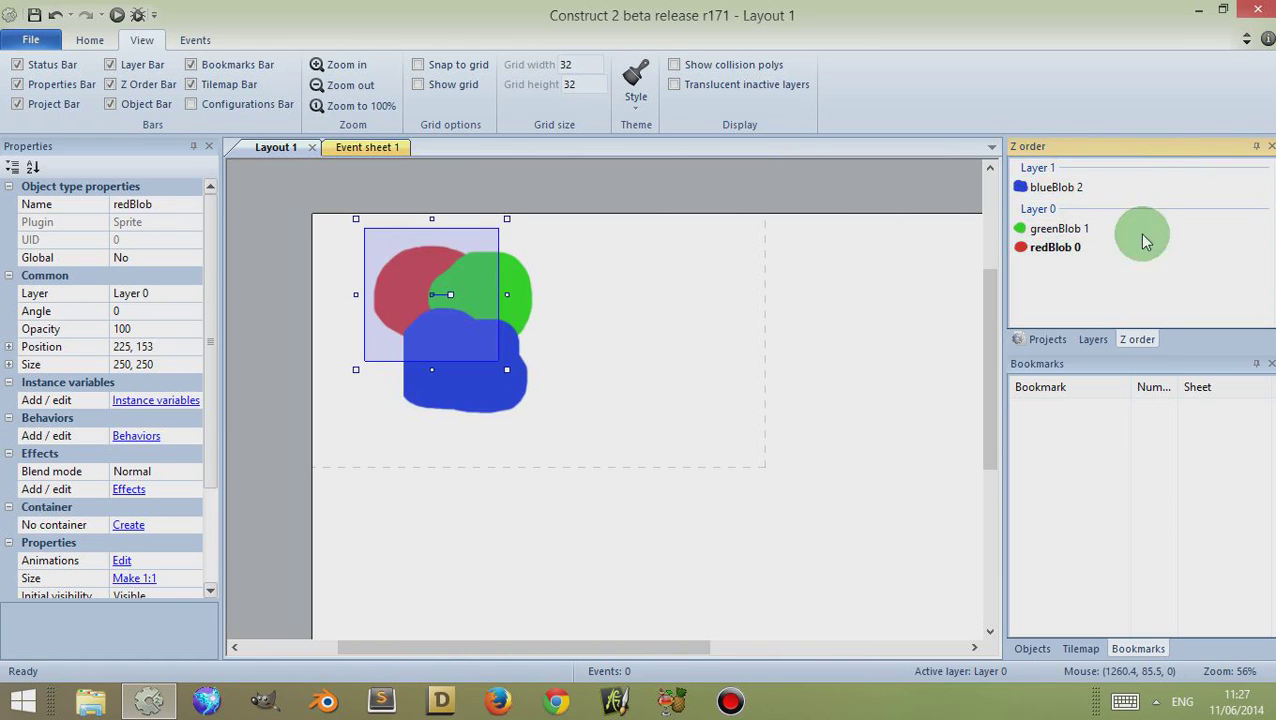
pyautogui.moveTo(1080, 249)
pyautogui.mouseDown()
pyautogui.moveTo(1088, 211)
pyautogui.moveTo(1070, 230)
pyautogui.moveTo(1088, 238)
pyautogui.mouseUp()
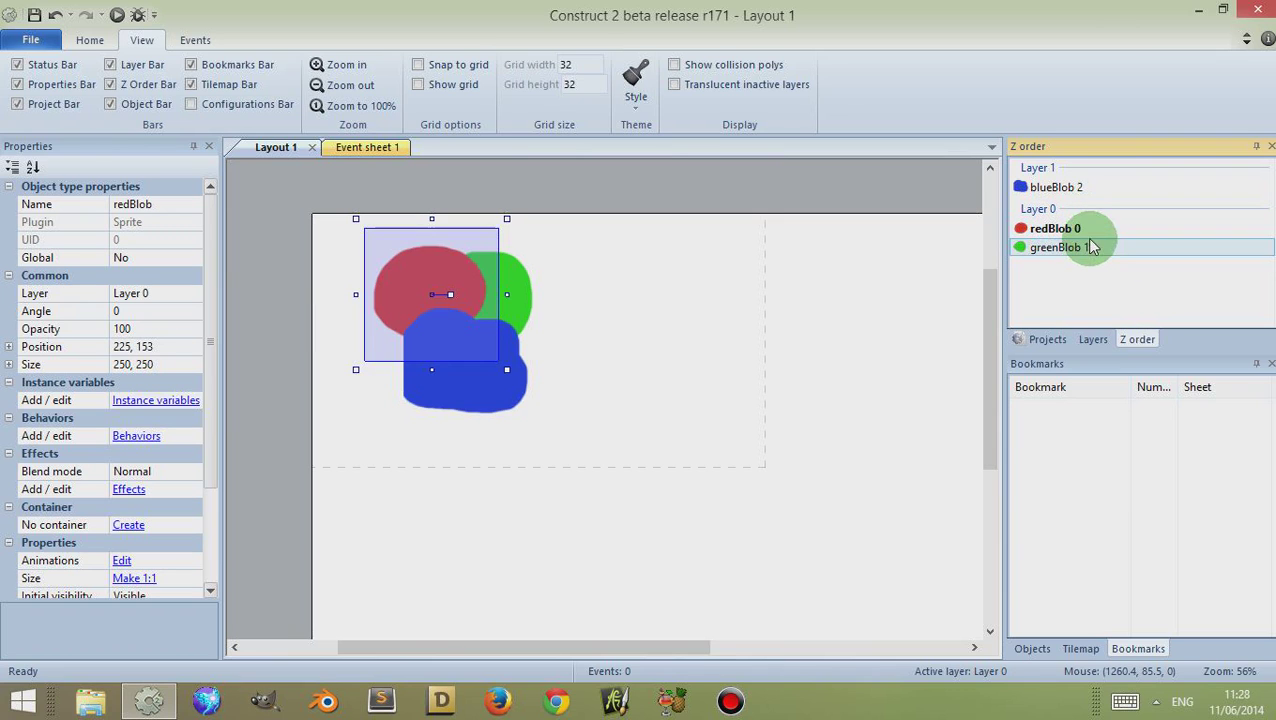
pyautogui.click(755, 385)
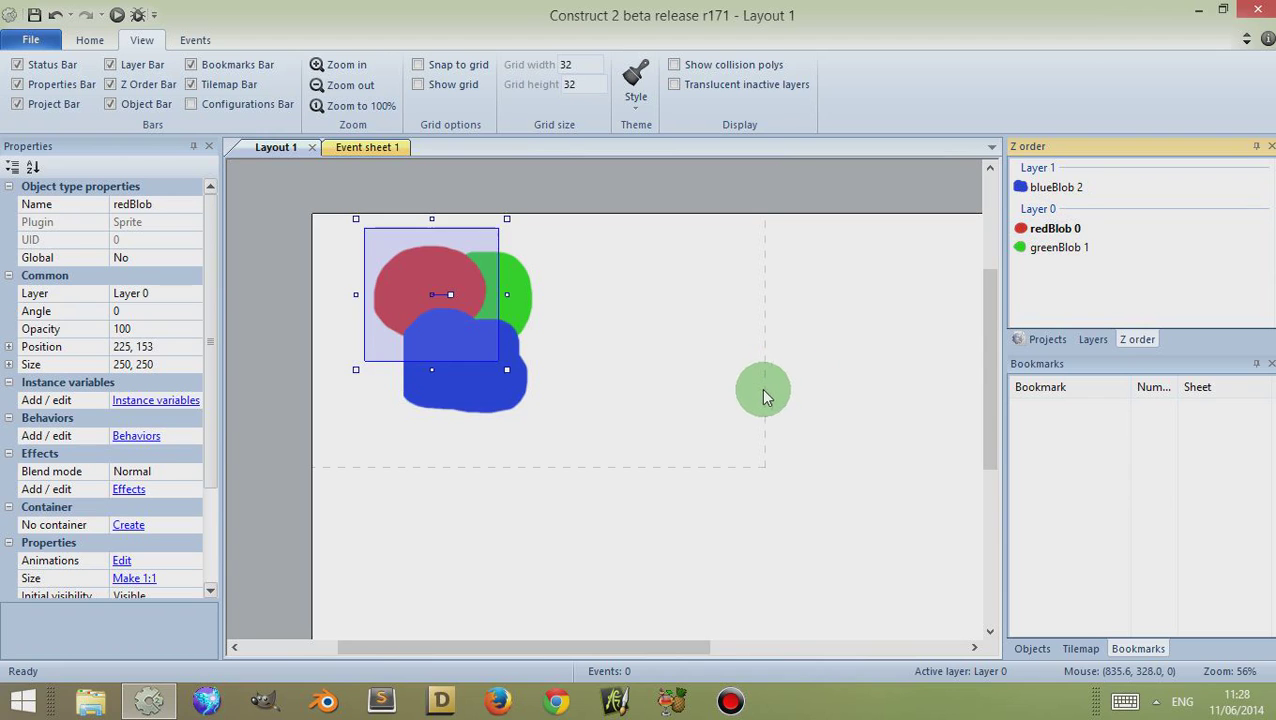
pyautogui.click(636, 371)
pyautogui.moveTo(1079, 248); pyautogui.dragTo(1082, 216)
pyautogui.click(681, 342)
pyautogui.moveTo(476, 398); pyautogui.dragTo(467, 355)
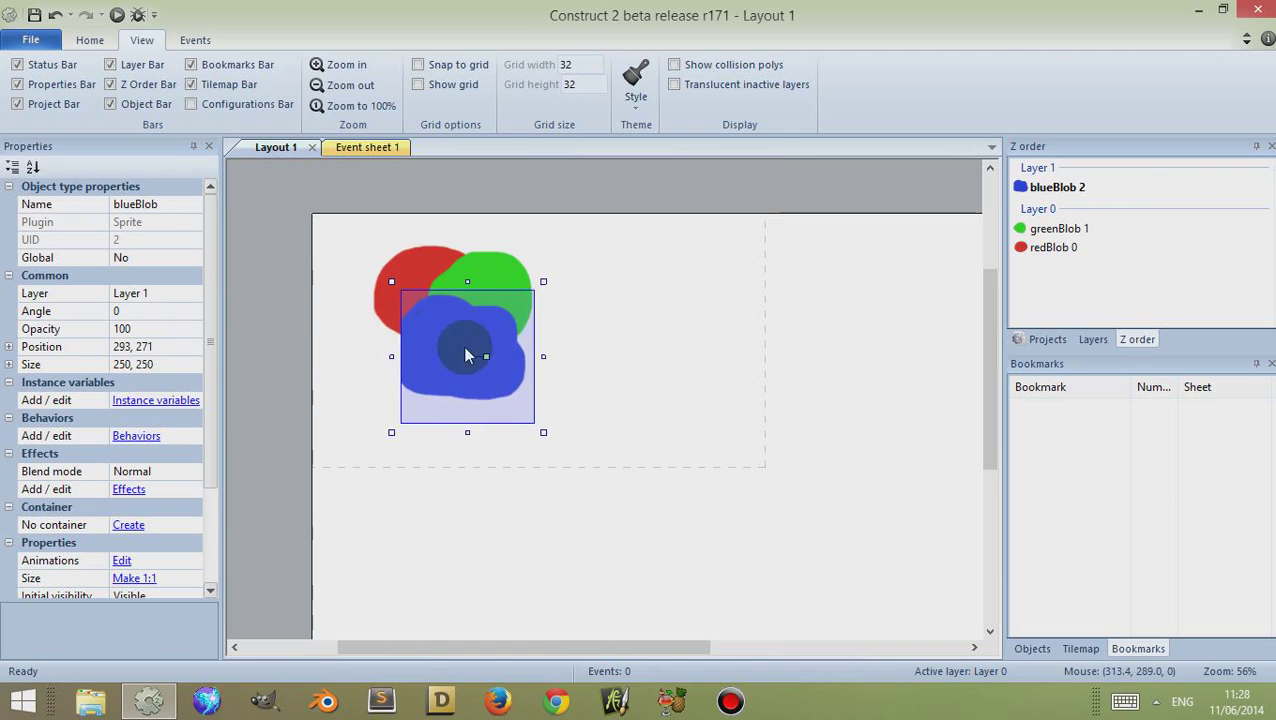
pyautogui.click(414, 257)
# Send redBlob to the top of Layer 0, above greenBlob.
pyautogui.rightClick(414, 257)
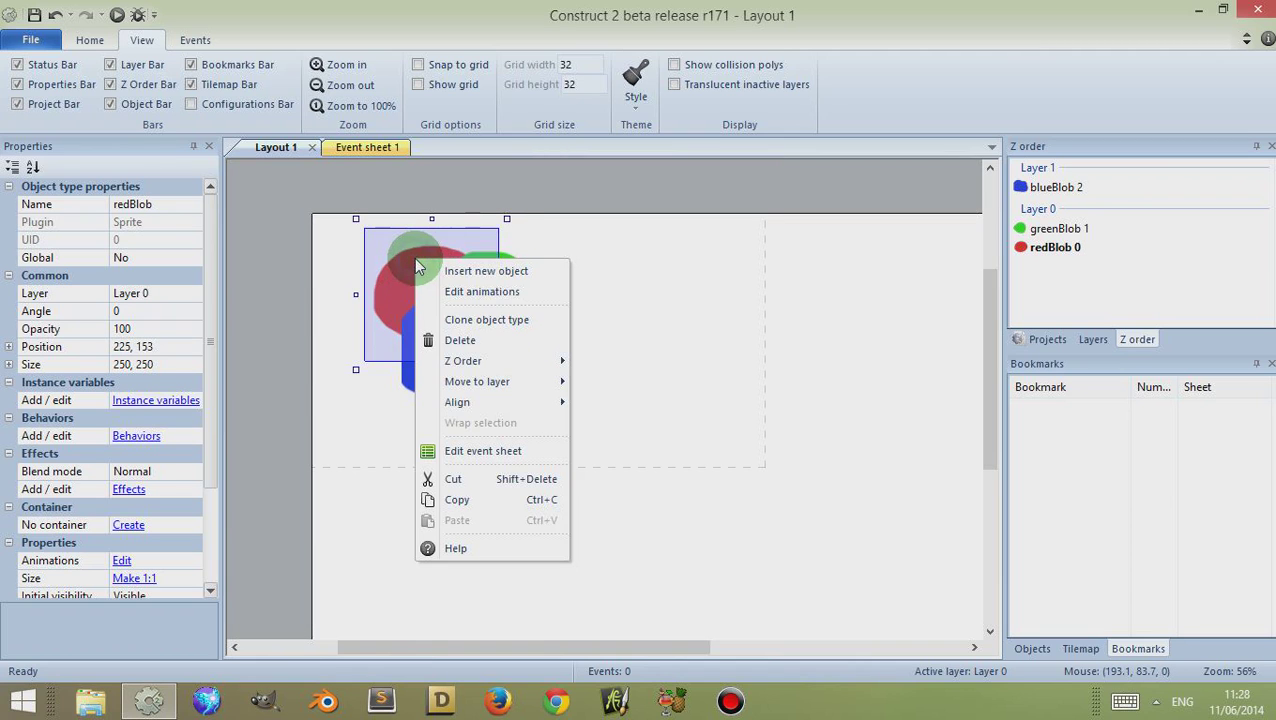
pyautogui.moveTo(468, 362)
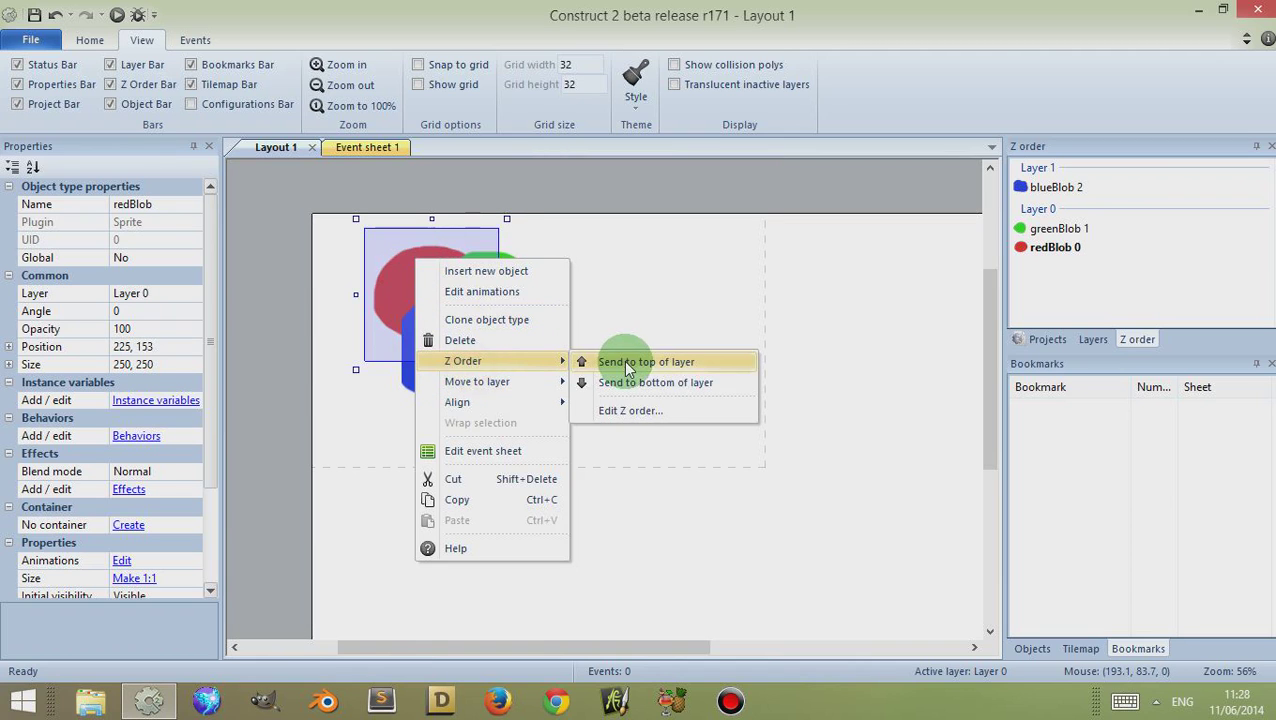
pyautogui.click(625, 362)
pyautogui.click(1068, 191)
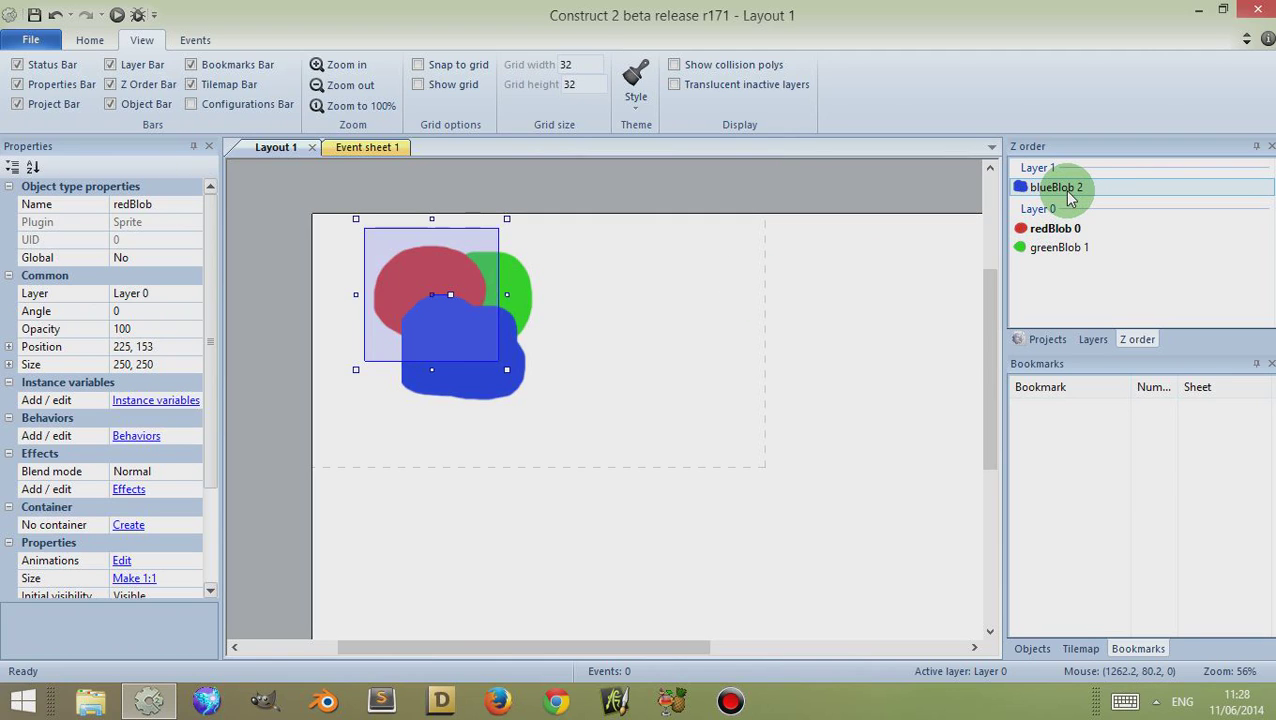
pyautogui.moveTo(1085, 248)
pyautogui.mouseDown()
pyautogui.moveTo(1054, 207)
pyautogui.moveTo(1068, 188)
pyautogui.moveTo(1072, 247)
pyautogui.mouseUp()
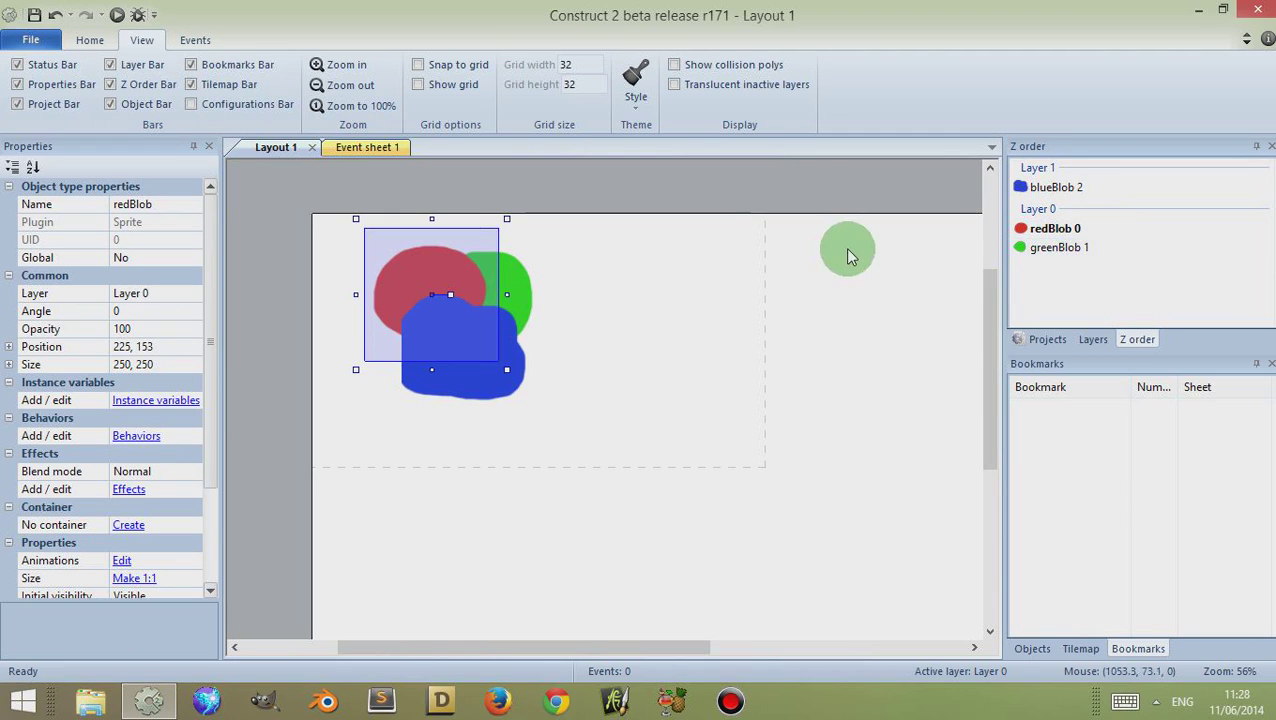
# Move the blue blob to 323, 278 and the green blob off to the right.
pyautogui.click(878, 300)
pyautogui.moveTo(455, 400); pyautogui.dragTo(487, 321)
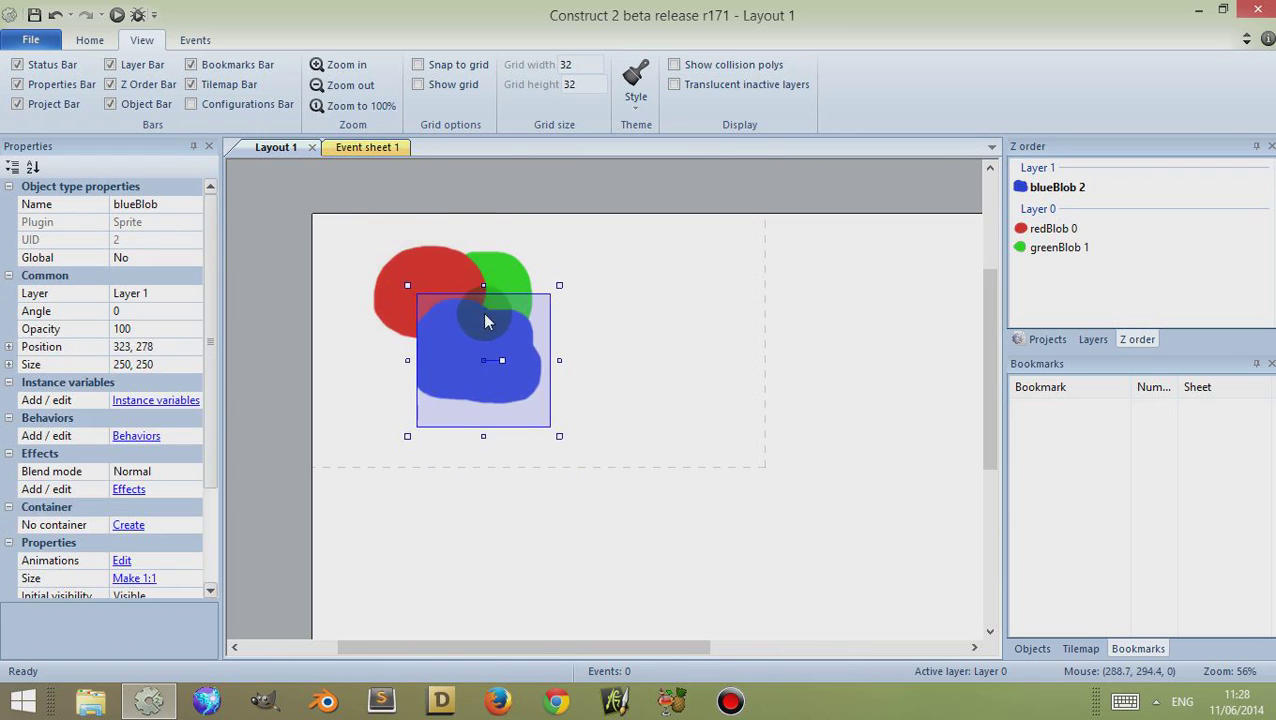
pyautogui.moveTo(510, 265); pyautogui.dragTo(695, 270)
# Place the red blob back inside the layout's upper left and the blue blob at 475, 416.
pyautogui.click(423, 274)
pyautogui.moveTo(423, 274); pyautogui.dragTo(338, 225)
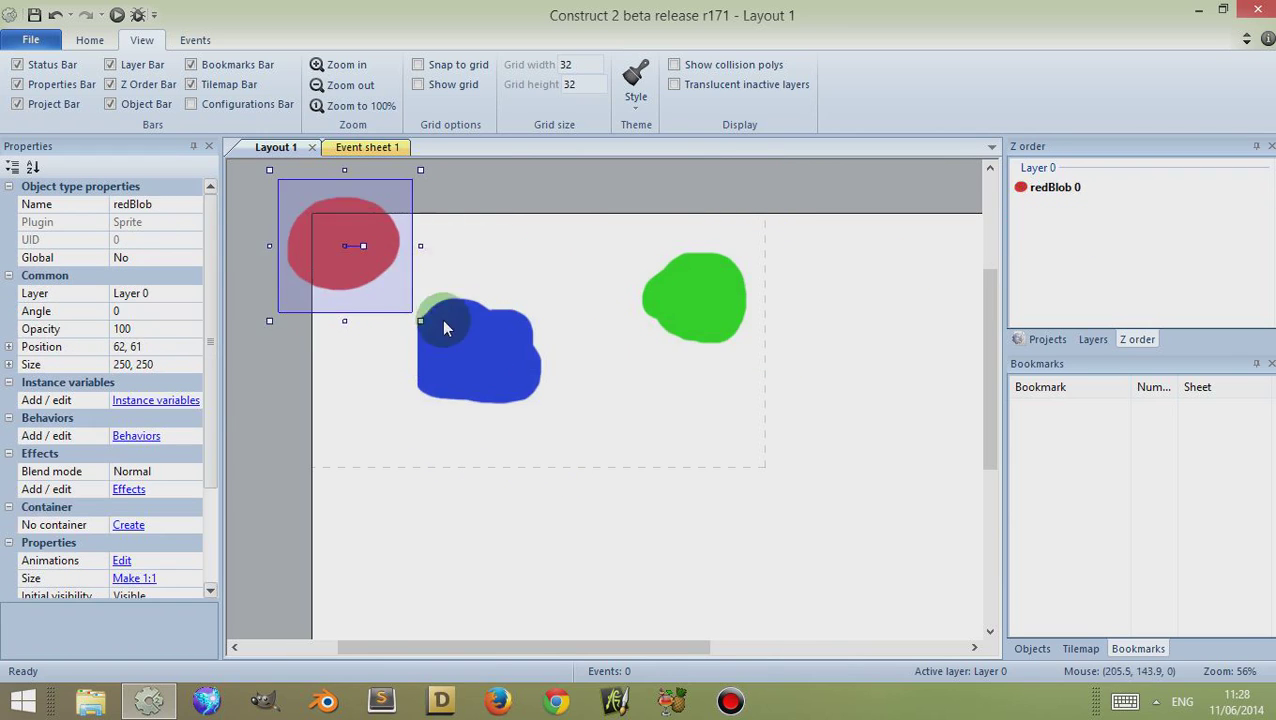
pyautogui.moveTo(445, 327); pyautogui.dragTo(488, 393)
pyautogui.moveTo(350, 283); pyautogui.dragTo(414, 329)
pyautogui.moveTo(547, 437); pyautogui.dragTo(590, 454)
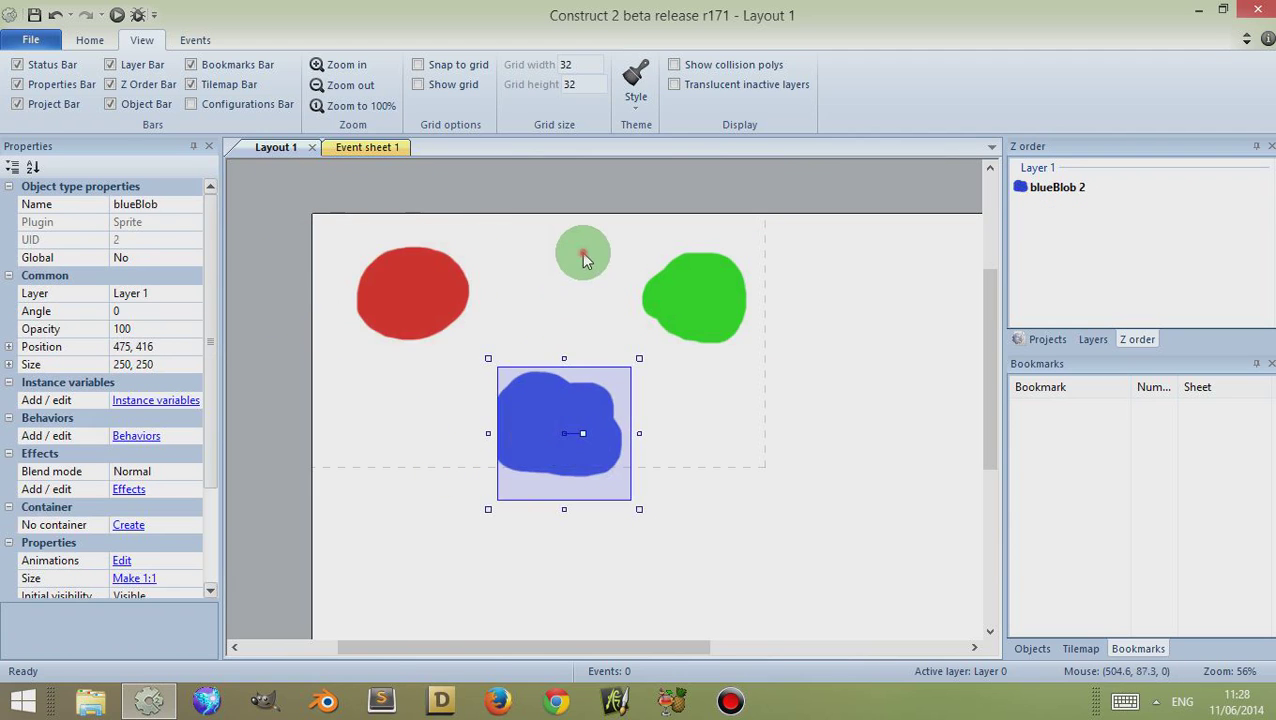
# Move the green blob down-left to 705, 215 at the upper right.
pyautogui.click(585, 260)
pyautogui.click(724, 310)
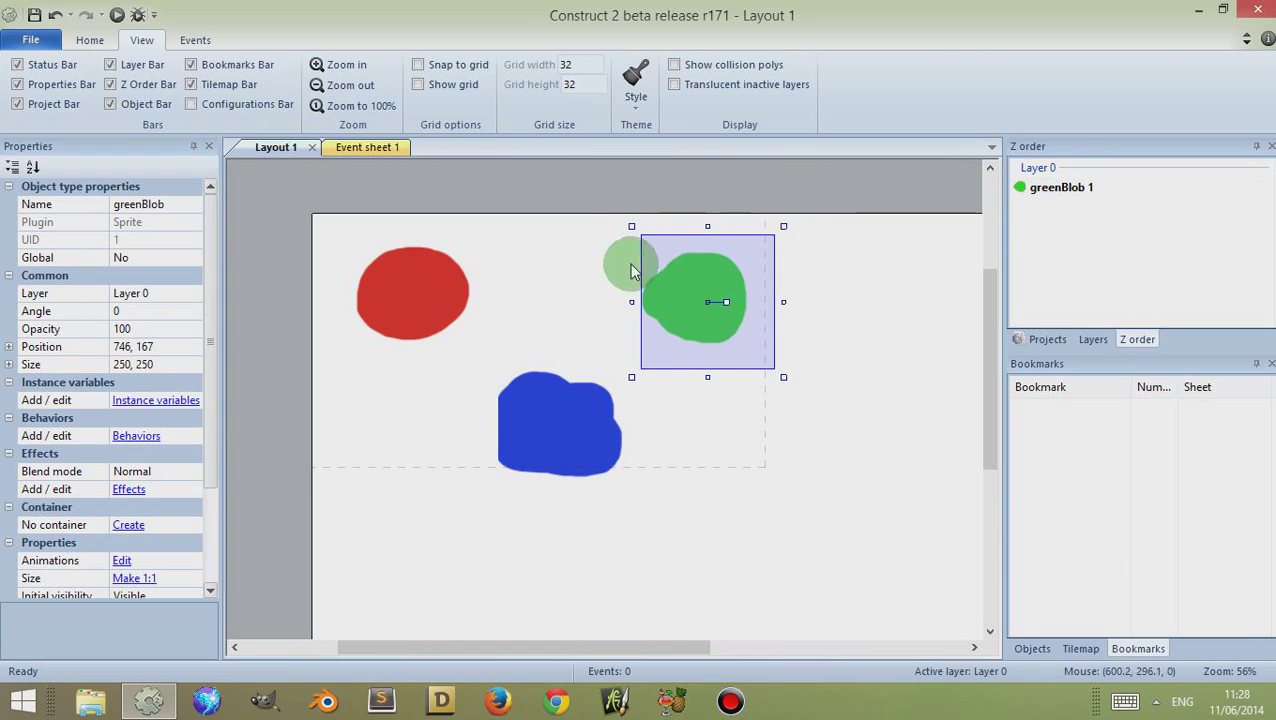
pyautogui.moveTo(688, 280); pyautogui.dragTo(667, 299)
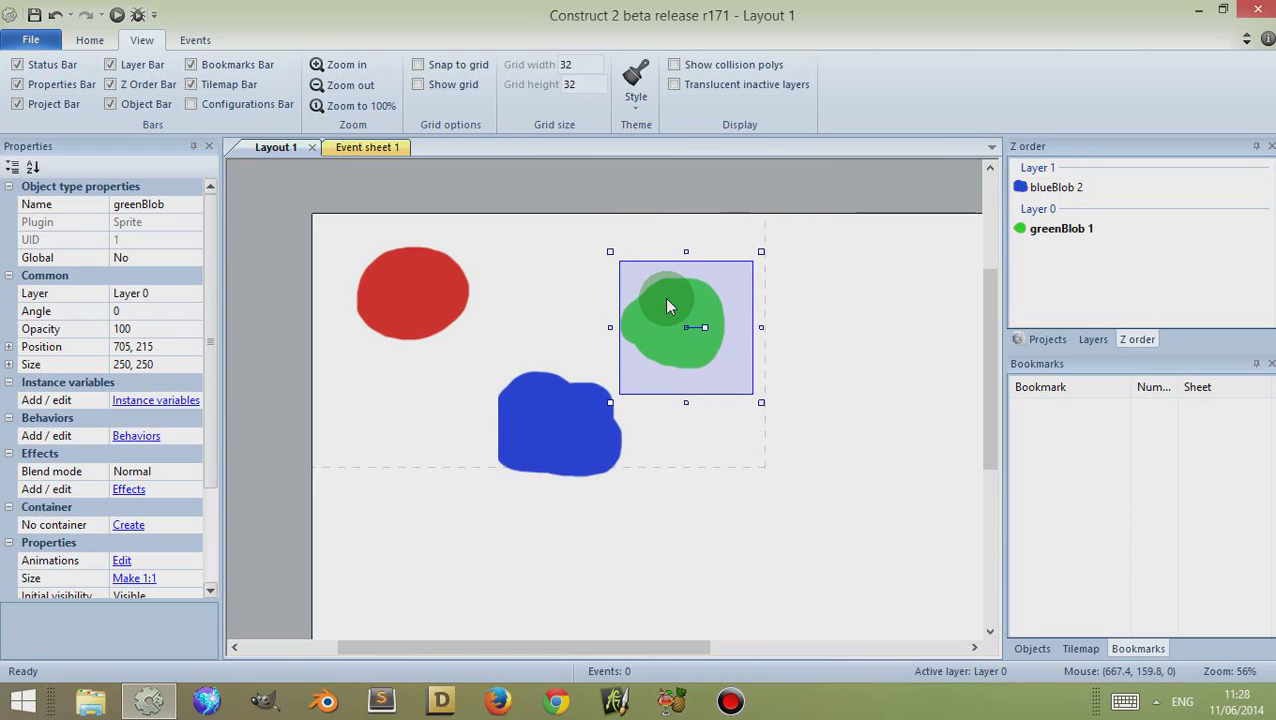
pyautogui.click(545, 413)
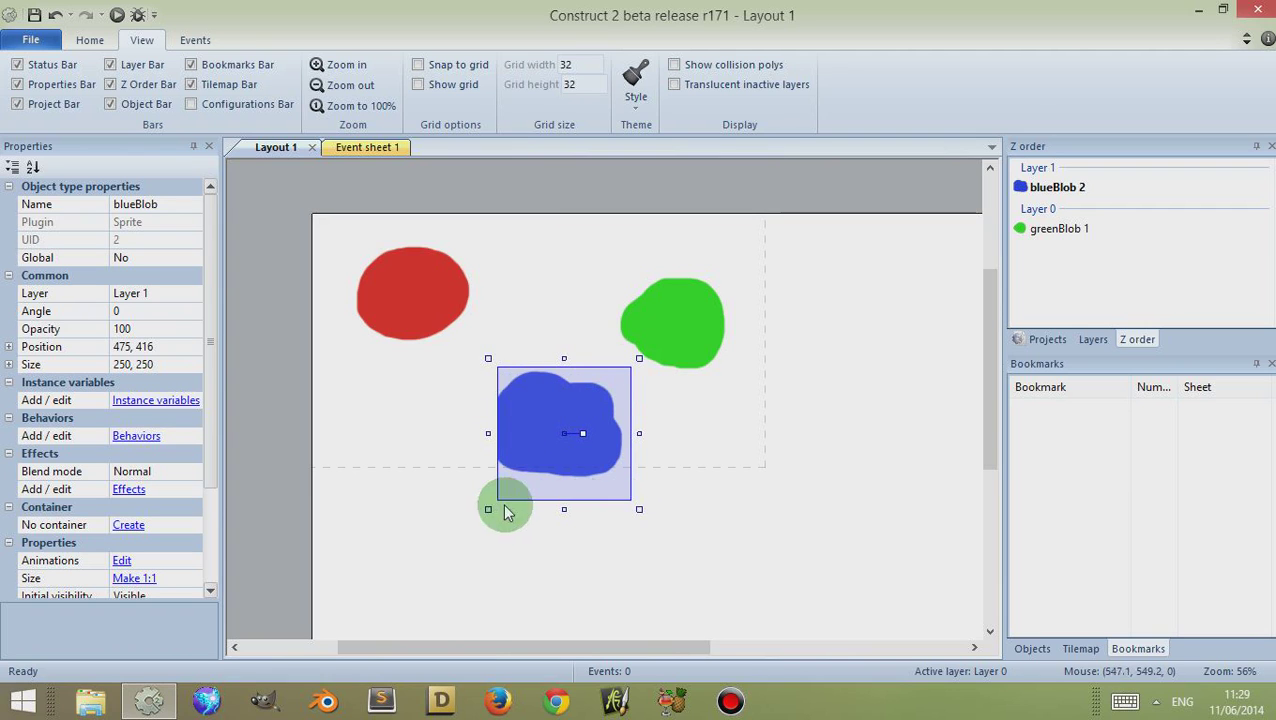
# Drag greenBlob from the right side to 337, 268, overlapping the red and blue blobs.
pyautogui.moveTo(673, 312); pyautogui.dragTo(669, 339)
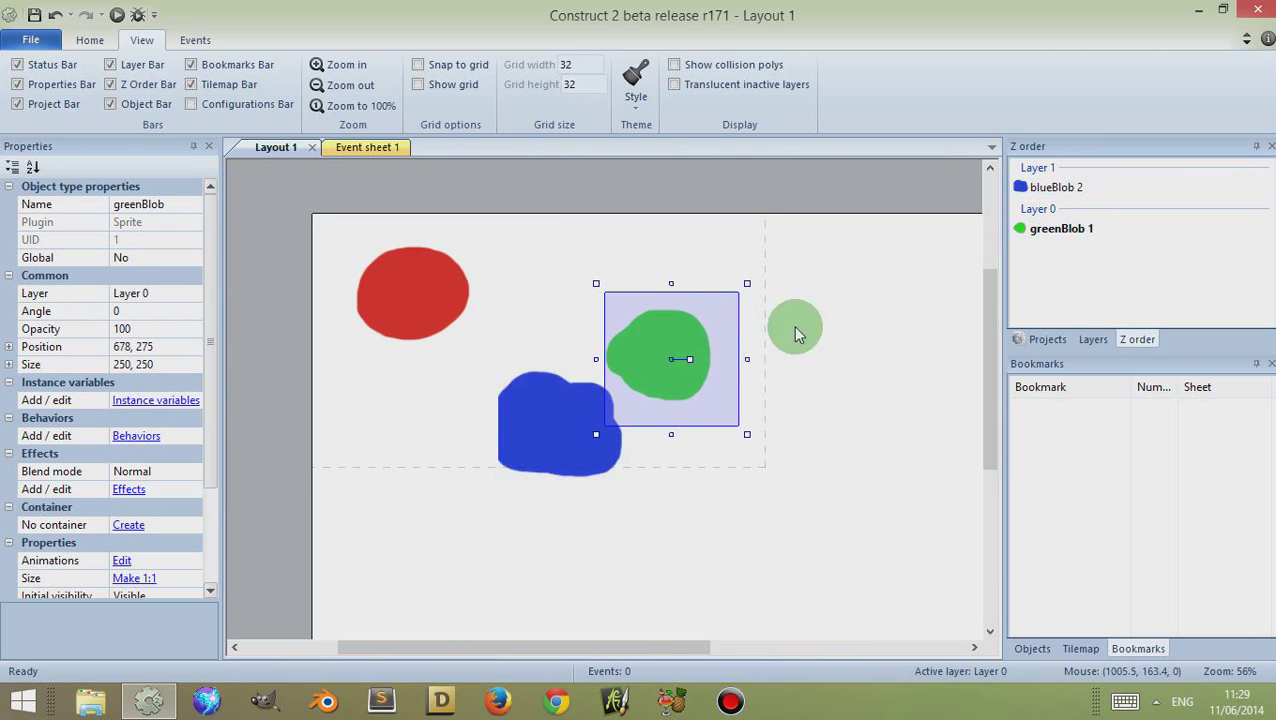
pyautogui.moveTo(683, 345); pyautogui.dragTo(670, 256)
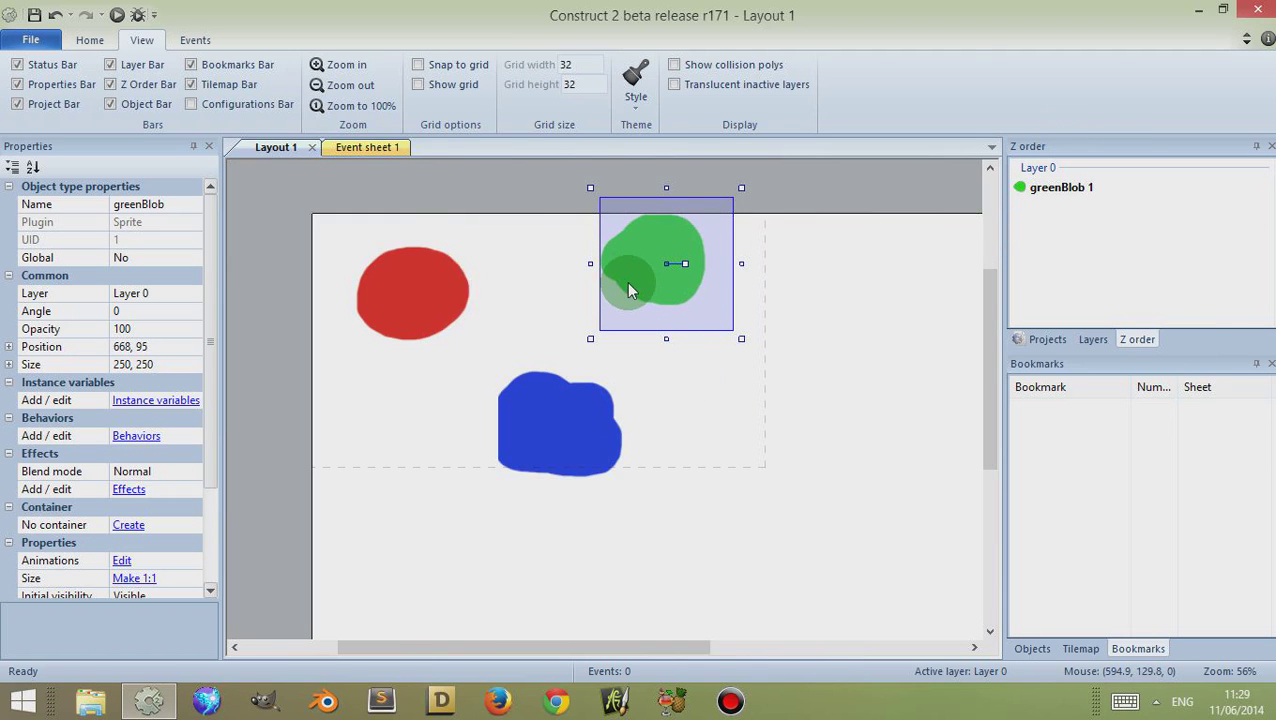
pyautogui.moveTo(640, 264); pyautogui.dragTo(465, 358)
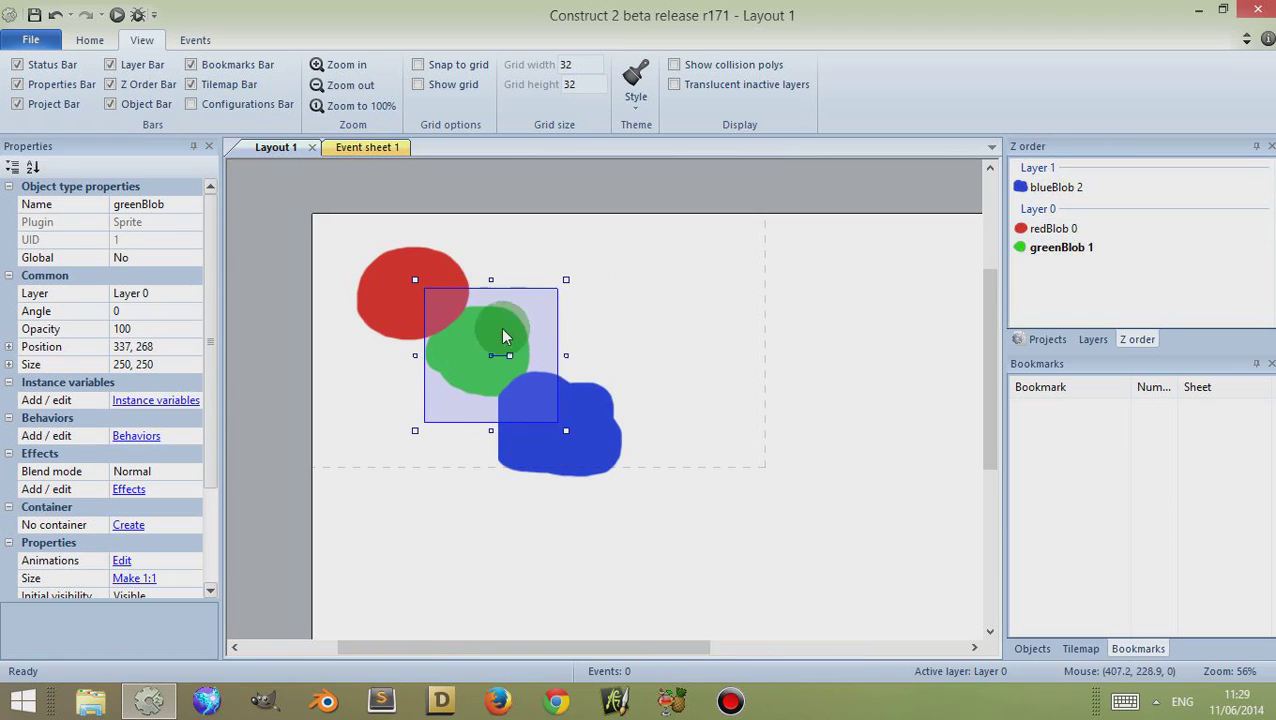
# Drag greenBlob off the red blob back to 780, 135 at the upper right.
pyautogui.moveTo(503, 337); pyautogui.dragTo(730, 261)
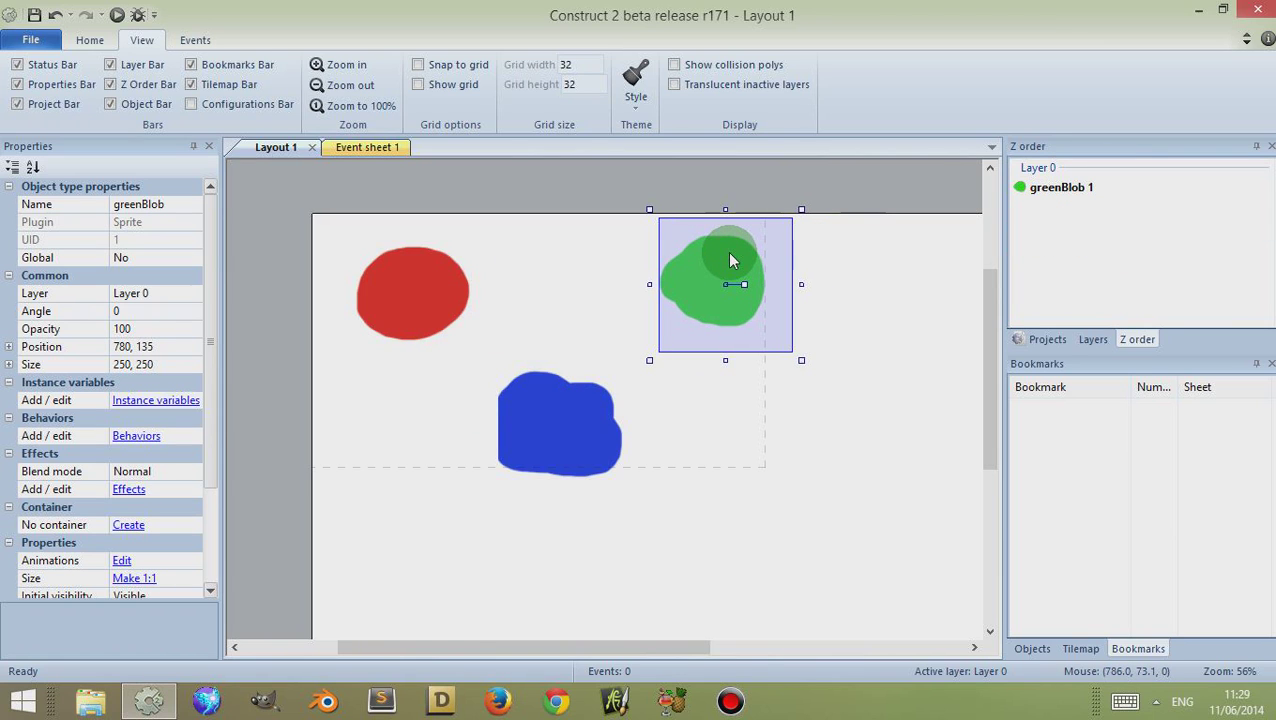